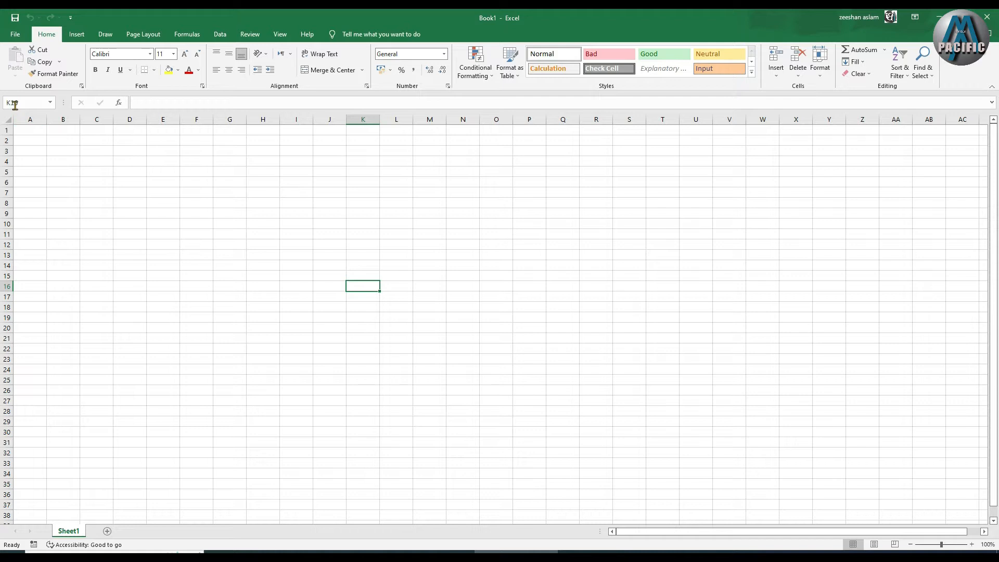
Step: Select several single cells one by one, including E5 and G7, and a block of cells starting at G8
left_click(166, 200)
left_click(159, 172)
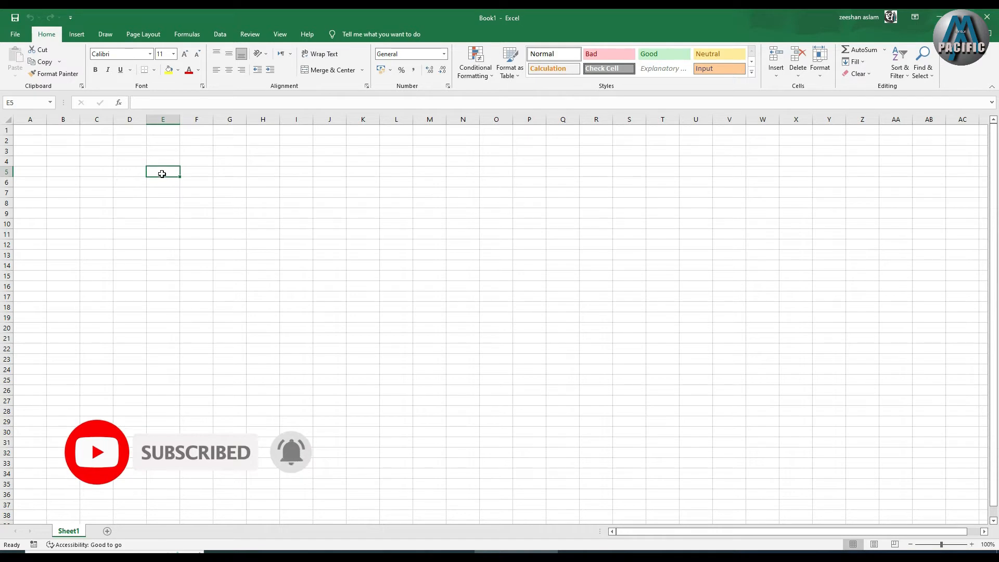
left_click(188, 190)
left_click(249, 191)
left_click(303, 197)
left_click(249, 197)
left_click(234, 191)
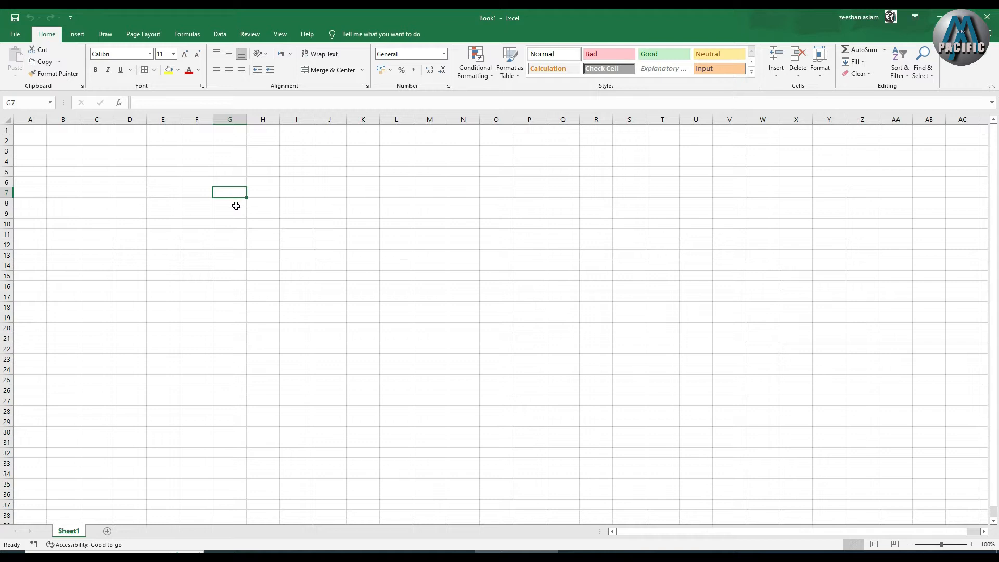
left_click_drag(234, 202, 414, 323)
left_click(194, 209)
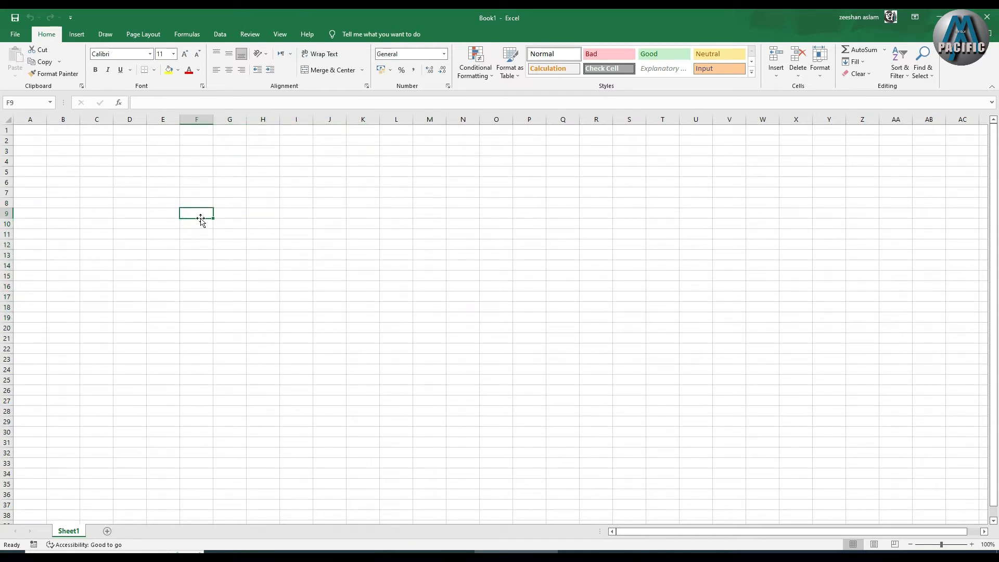
Step: Move the empty cell F9 to F10 and fill it down through F30
mouse_move(201, 218)
left_mouse_down()
mouse_move(219, 229)
mouse_move(191, 231)
left_mouse_up()
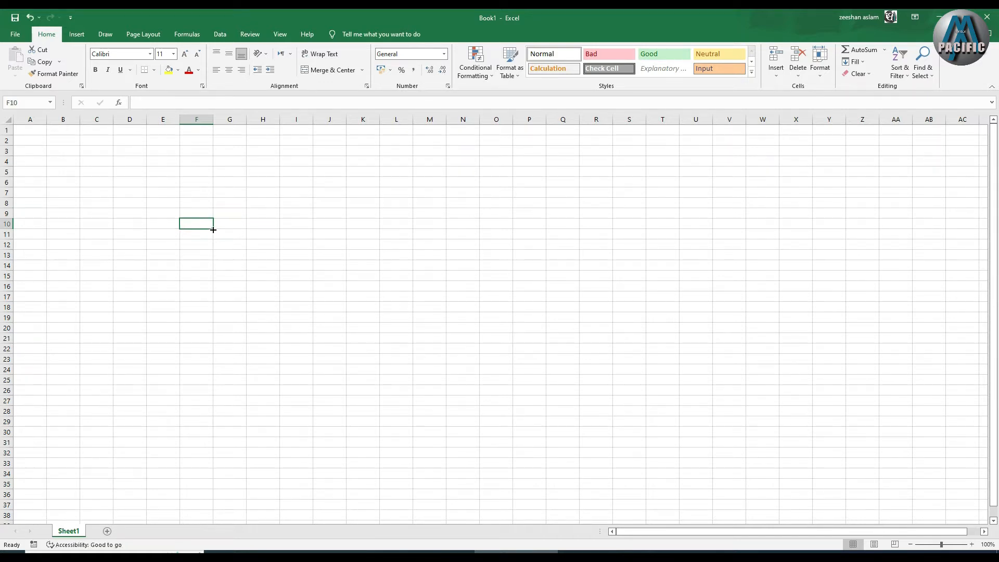
left_click_drag(213, 229, 245, 433)
left_click_drag(371, 434, 372, 433)
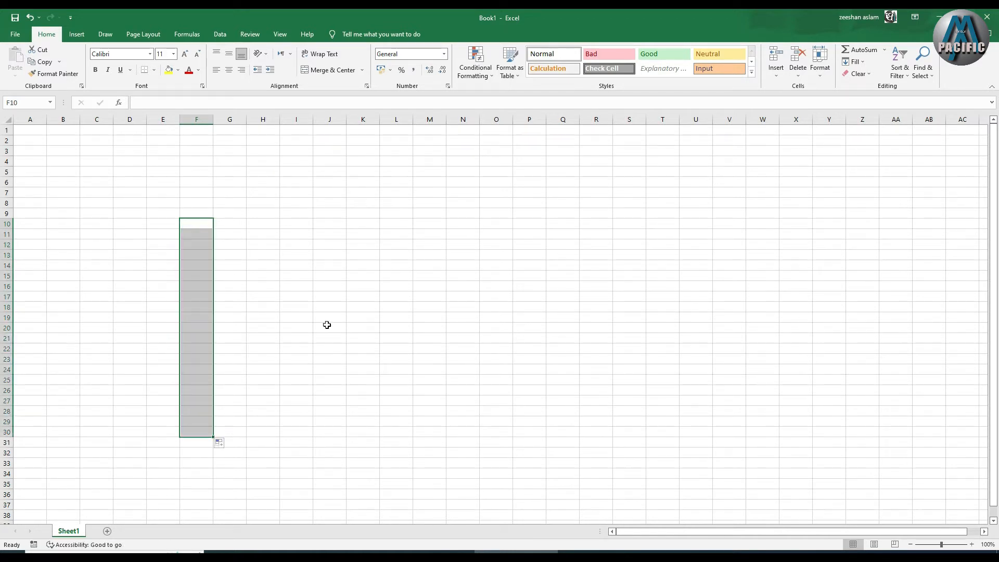
left_click(264, 273)
left_click(185, 203)
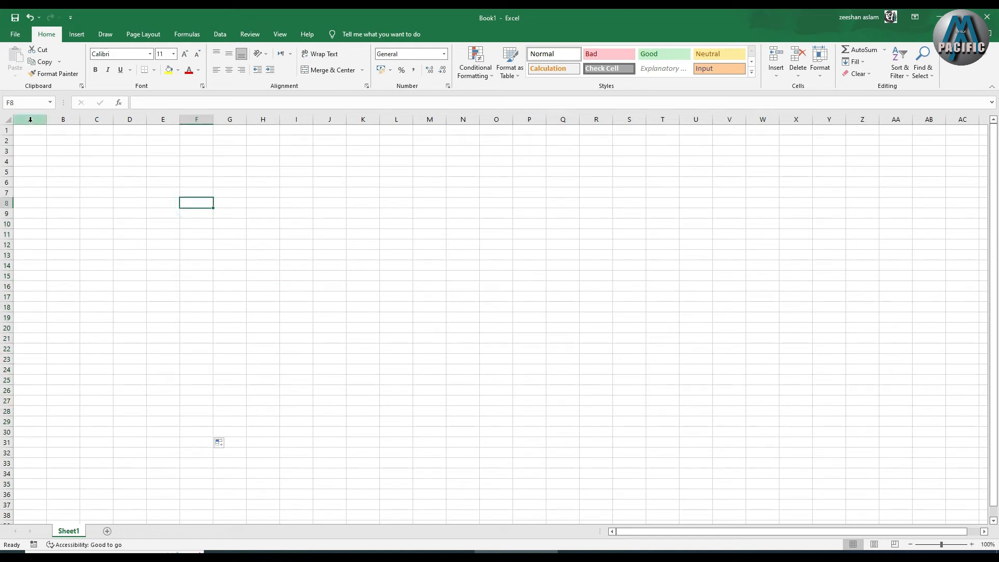
Step: Select whole columns A through U, whole rows 1 through 28, and the range B3:H16 in turn
left_click_drag(29, 119, 700, 119)
left_click(117, 192)
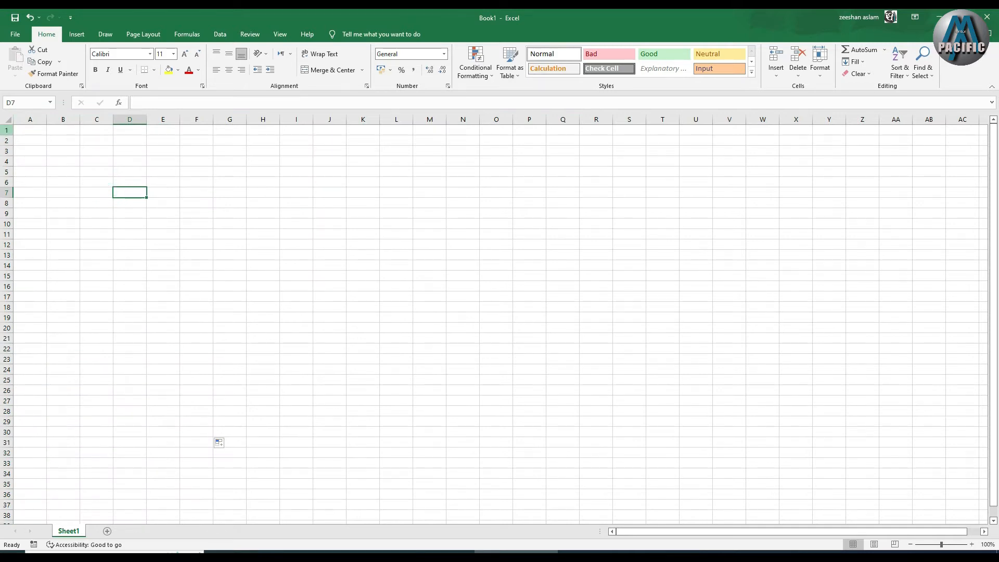
left_click_drag(6, 130, 11, 412)
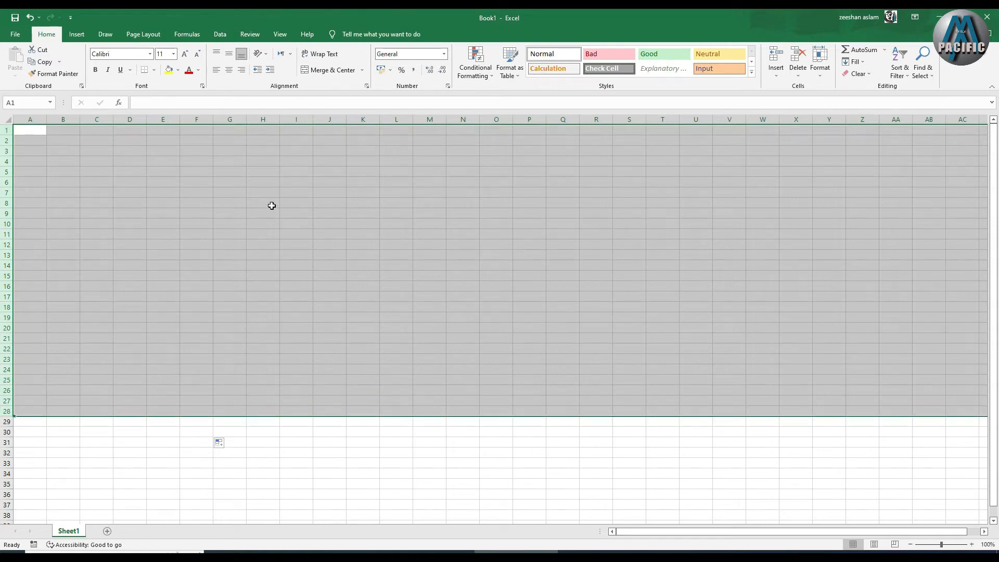
left_click(164, 196)
left_click_drag(71, 150, 252, 286)
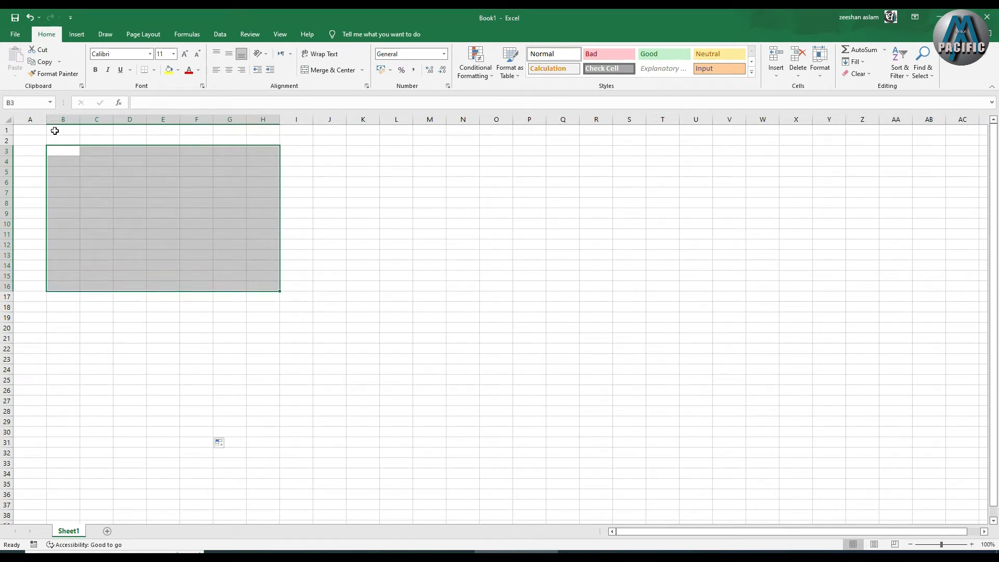
Step: Select whole columns A through O, followed by whole rows 1 through 30
left_click_drag(29, 119, 509, 120)
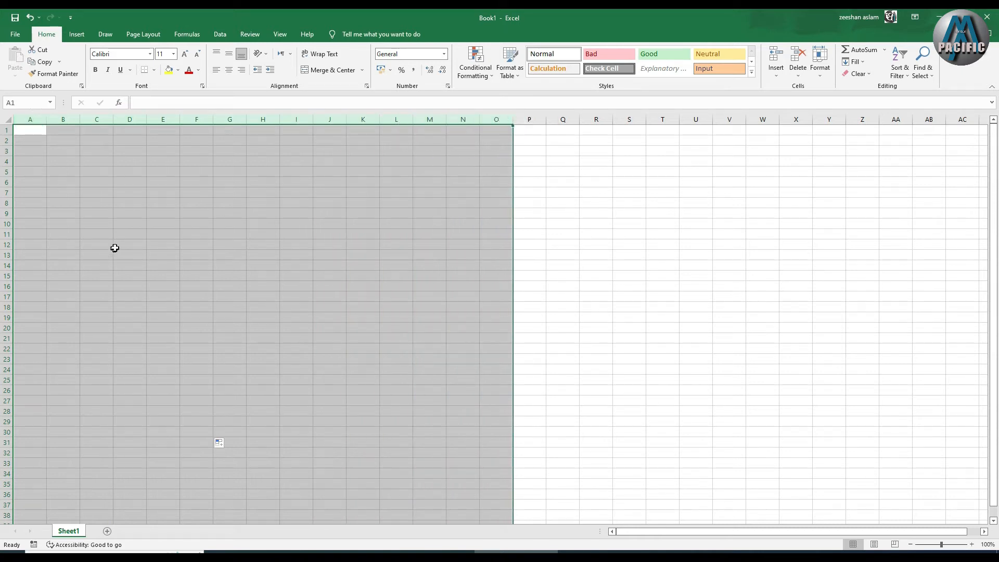
left_click(116, 232)
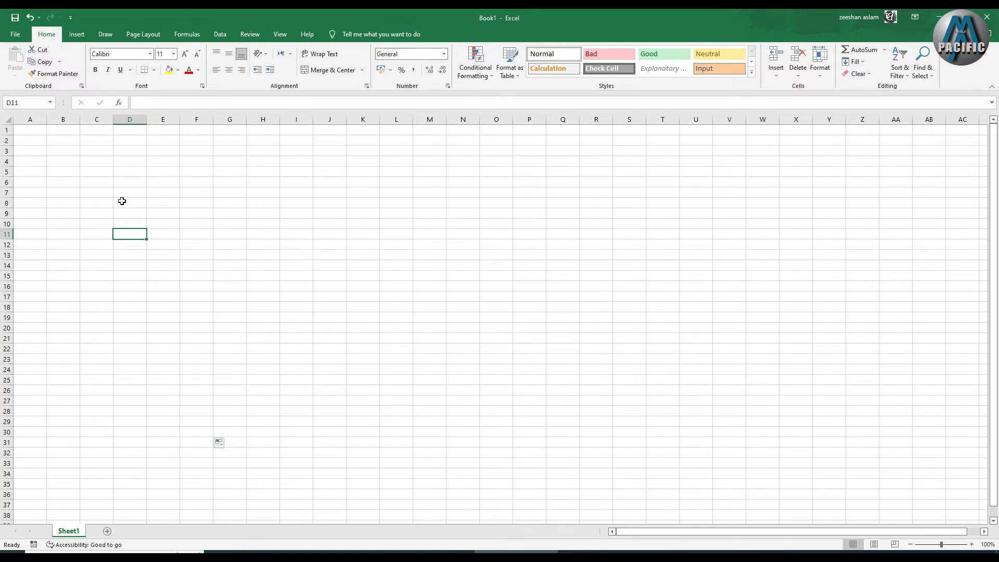
left_click(9, 130)
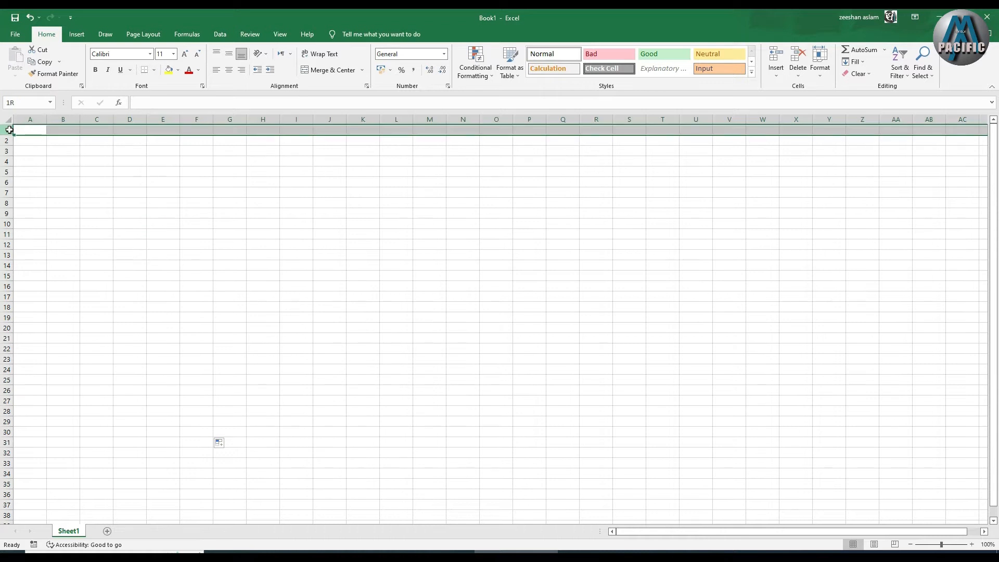
left_click_drag(9, 129, 10, 432)
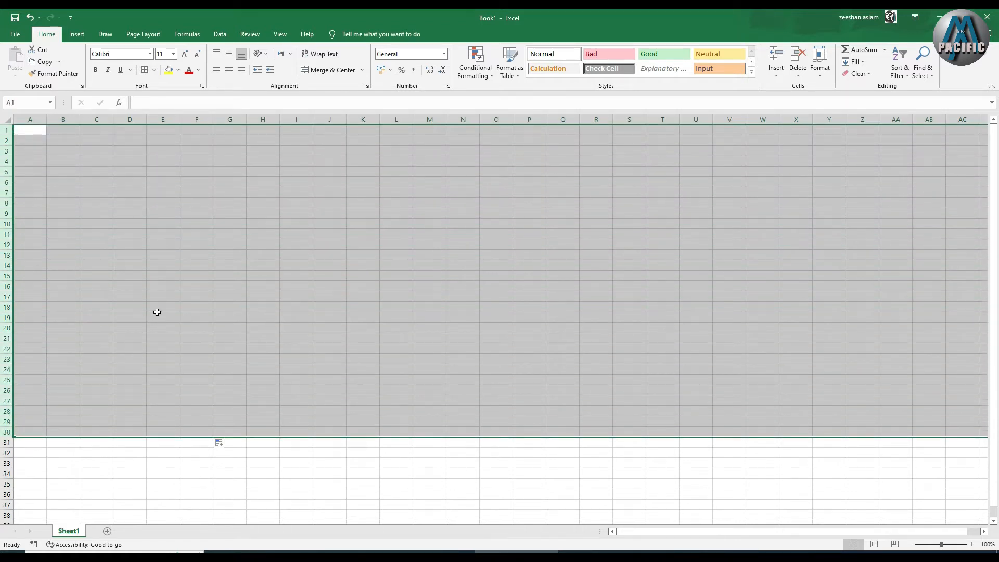
Step: Starting from D6, jump to the last row of the worksheet and back to row 1
left_click(117, 179)
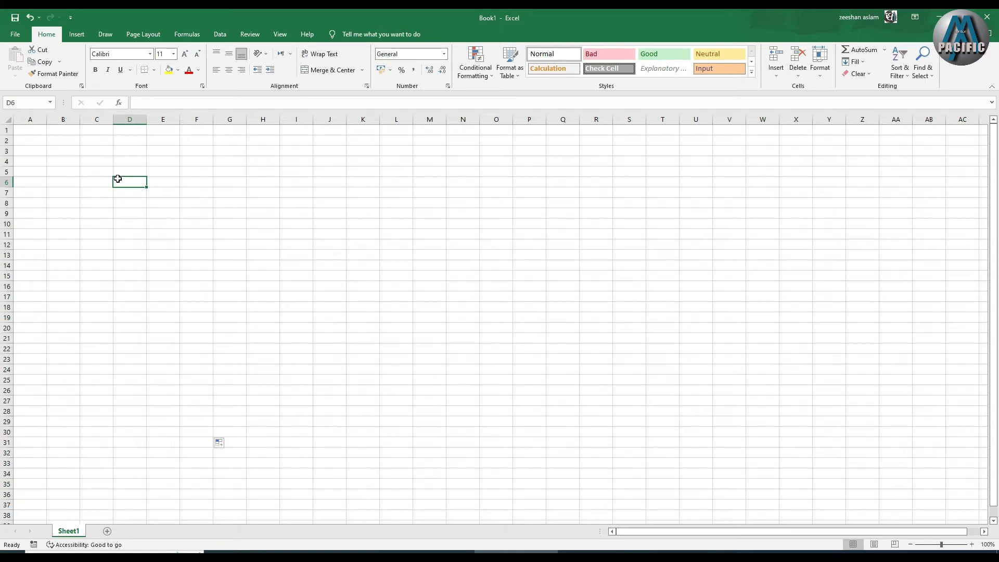
key("ctrl+Down")
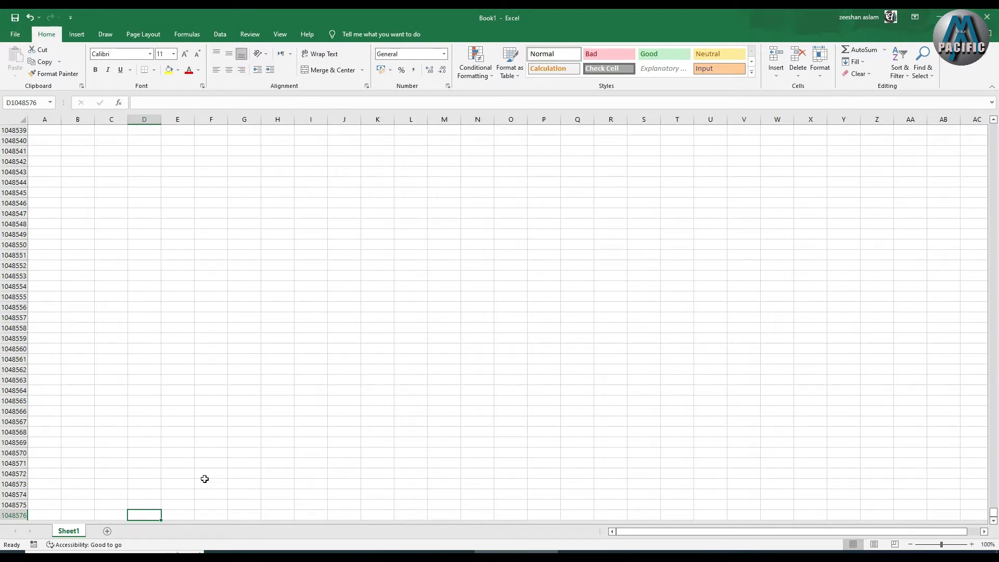
scroll(164, 500, "down", 2)
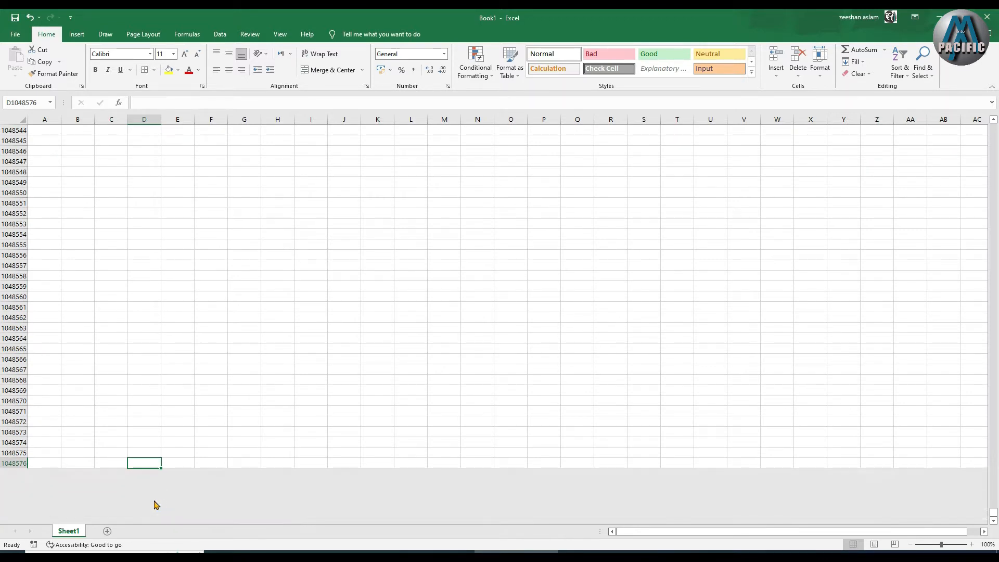
scroll(180, 498, "down", 1)
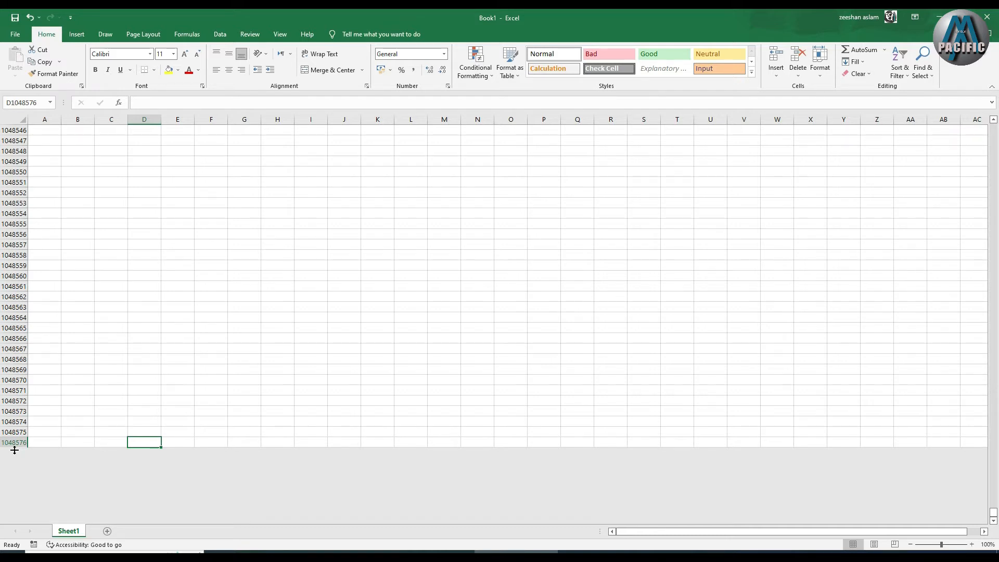
key("ctrl+Up")
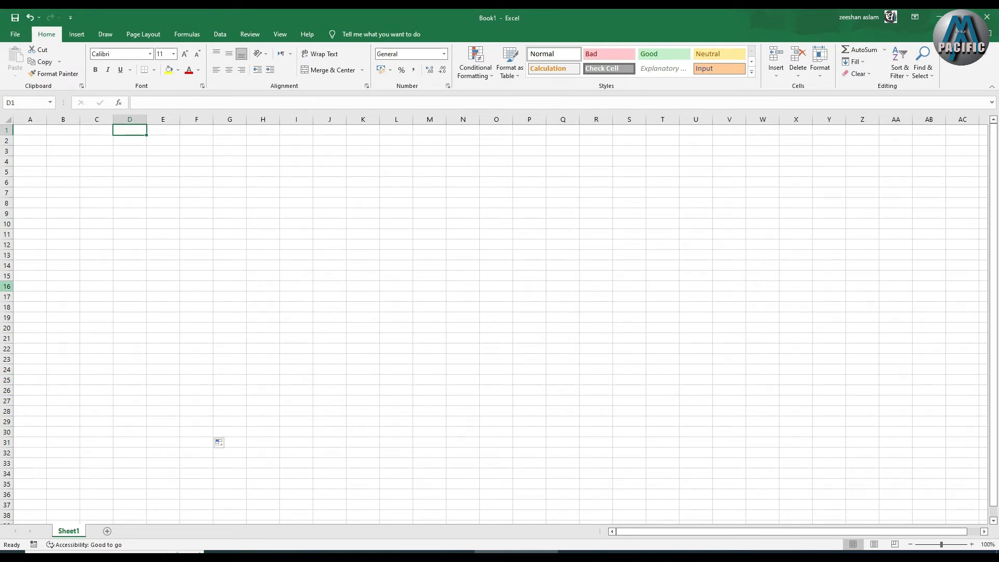
Step: Jump to the last column of row 1 and back to column A
key("ctrl+Right")
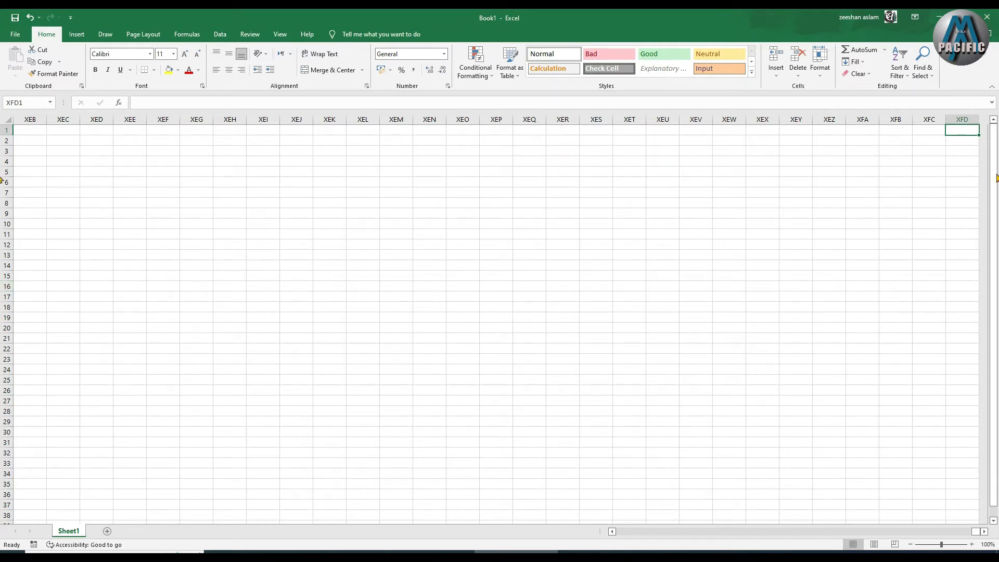
left_click_drag(977, 145, 991, 141)
key("ctrl+Left")
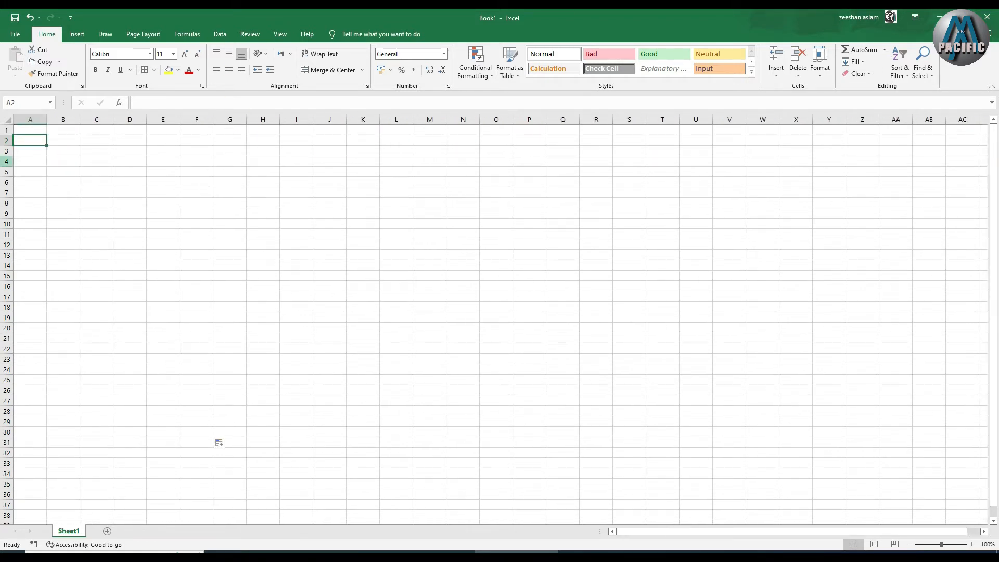
Step: Activate the formula bar for editing in A2 and in H9, leaving both cells empty
left_click(141, 99)
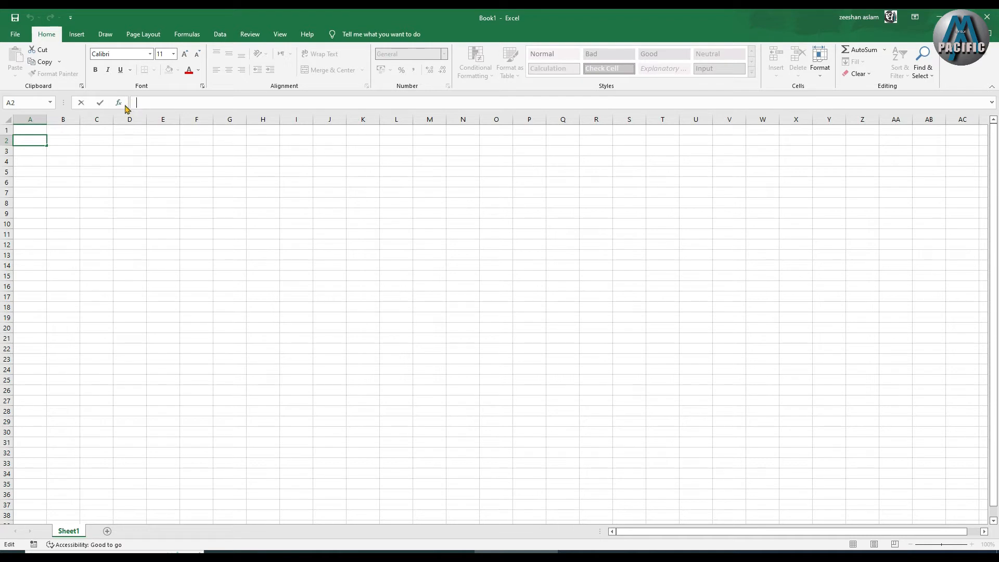
left_click(125, 170)
left_click(225, 183)
left_click(269, 215)
left_click(158, 102)
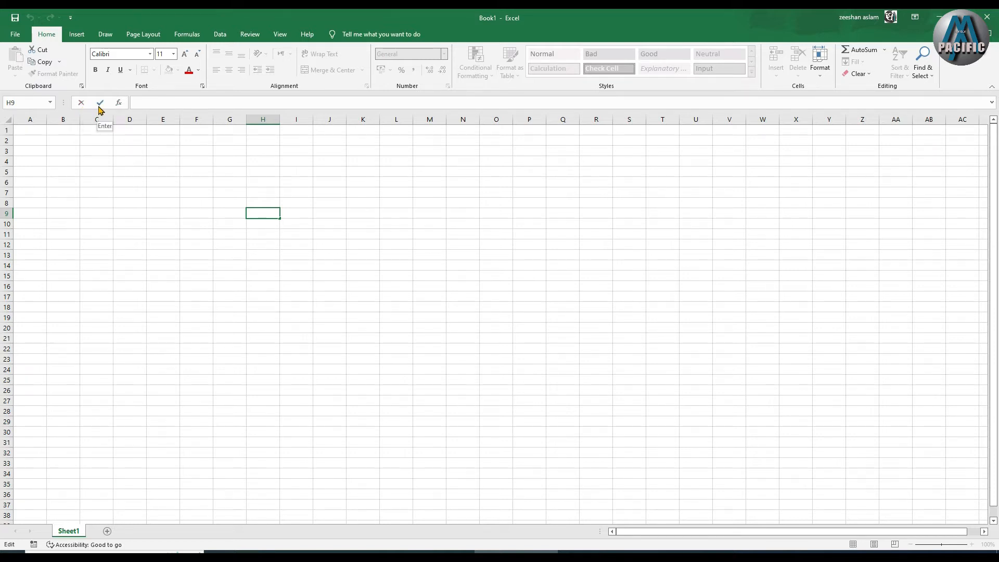
left_click(167, 214)
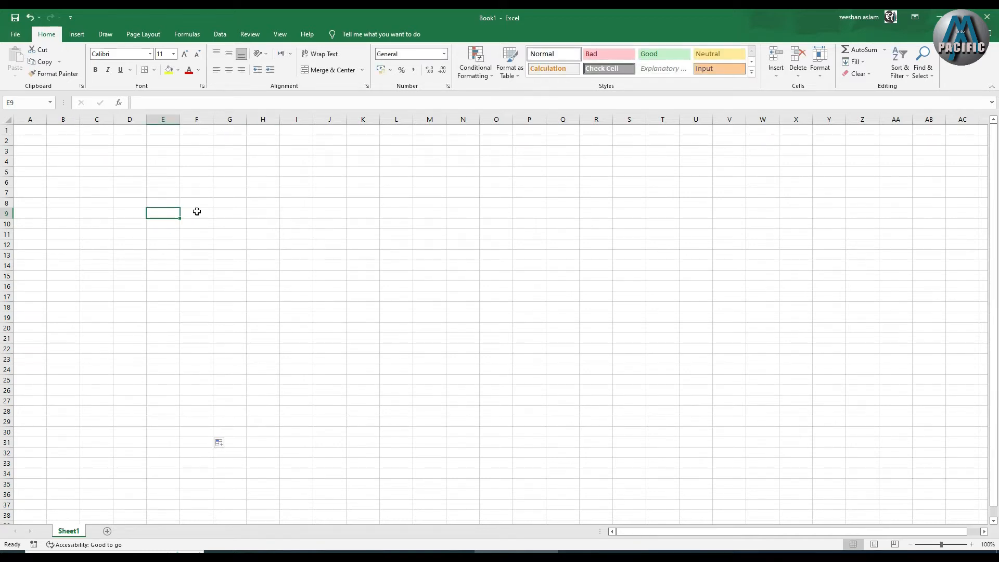
Step: Select cells F9, G10, F12 and G15 in turn to view their addresses
left_click(182, 214)
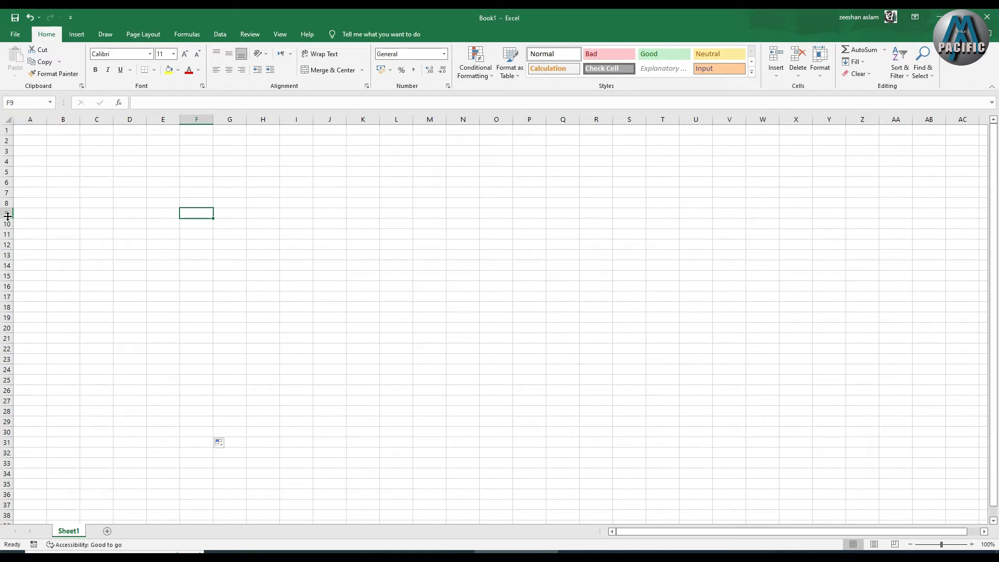
left_click(199, 213)
left_click(235, 223)
left_click(206, 242)
left_click(229, 278)
Step: Add two new worksheets to the workbook and return to Sheet1
left_click(108, 531)
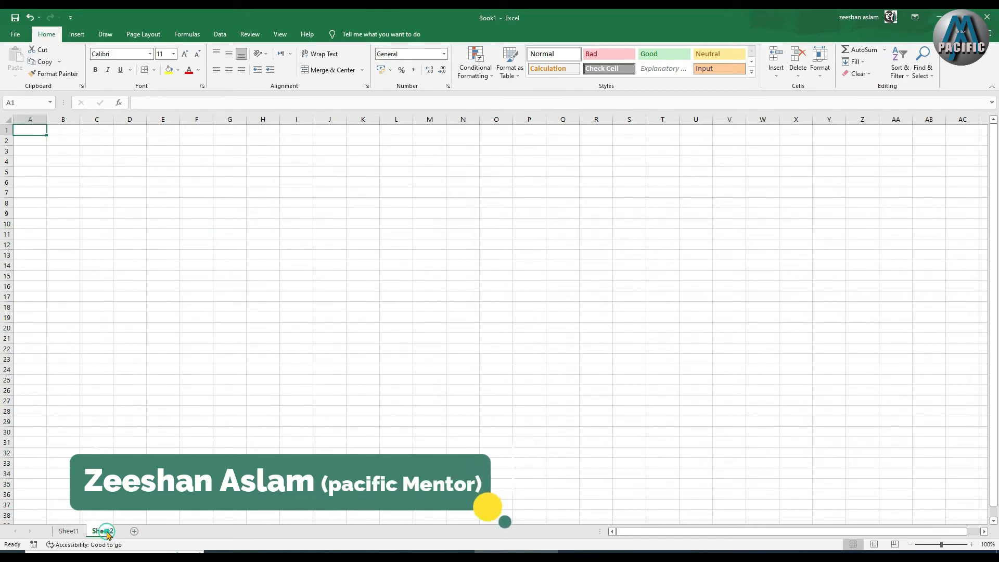
left_click(134, 530)
left_click(68, 530)
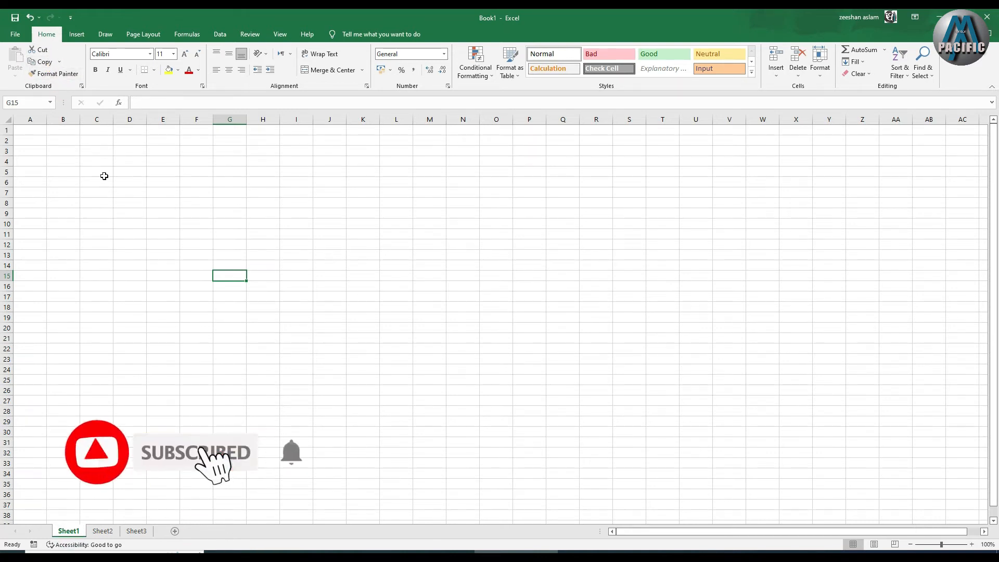
Step: Select the cell range C3:J19 on Sheet1 and deselect it again
left_click(101, 159)
left_click_drag(104, 151, 334, 321)
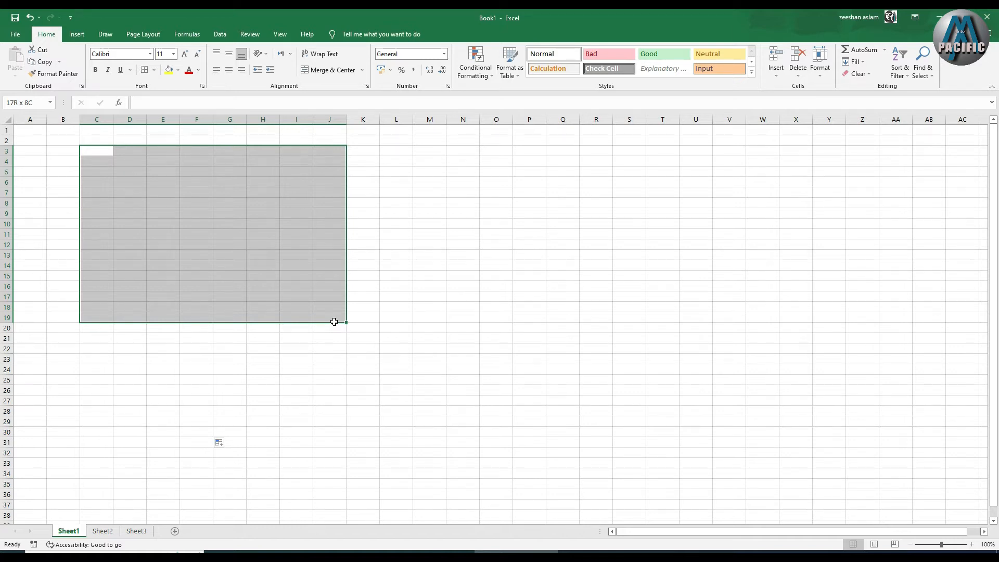
left_click(268, 372)
Step: Enter the value 1 in cell C4
left_click(86, 159)
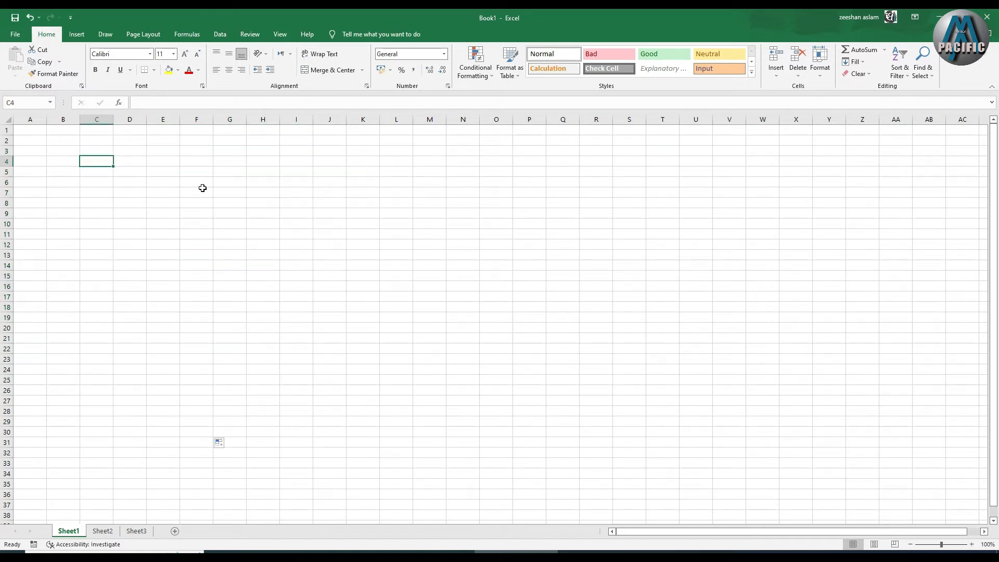
type("1")
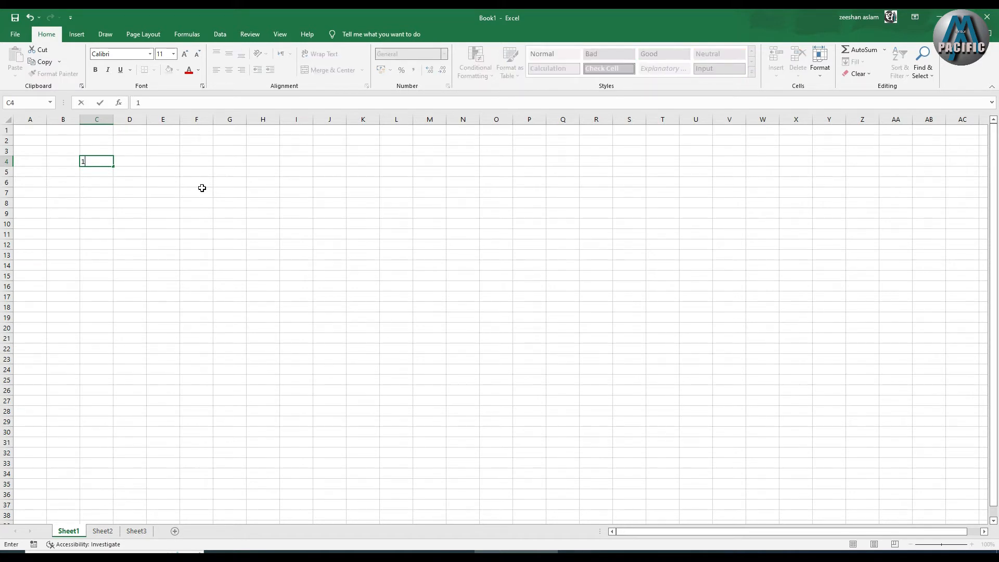
left_click(110, 182)
left_click(102, 162)
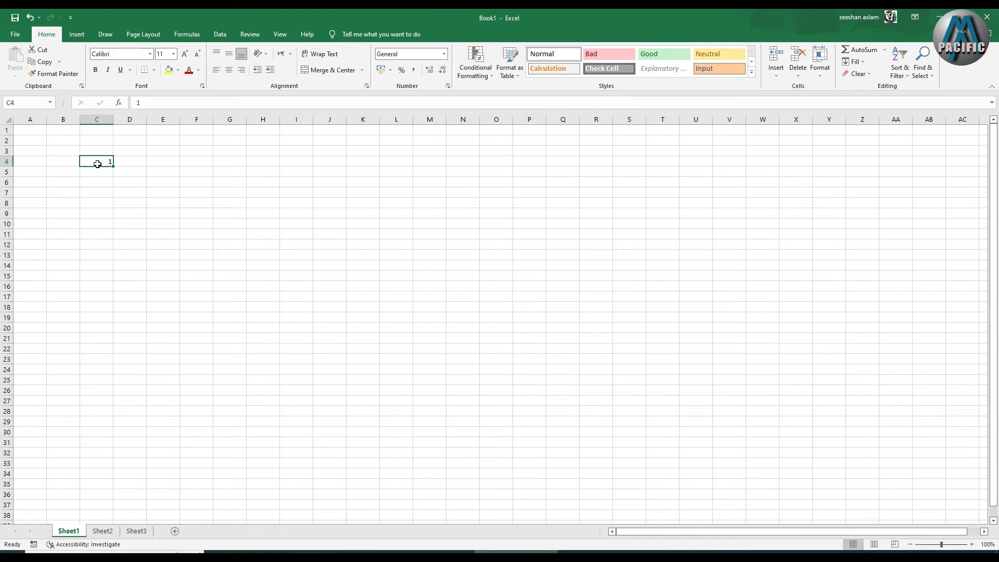
Step: Move the value in C4 to D4 and fill it across the range D4:G19
left_click_drag(101, 160, 102, 192)
left_click(130, 192)
left_click(99, 161)
left_click_drag(102, 166, 136, 164)
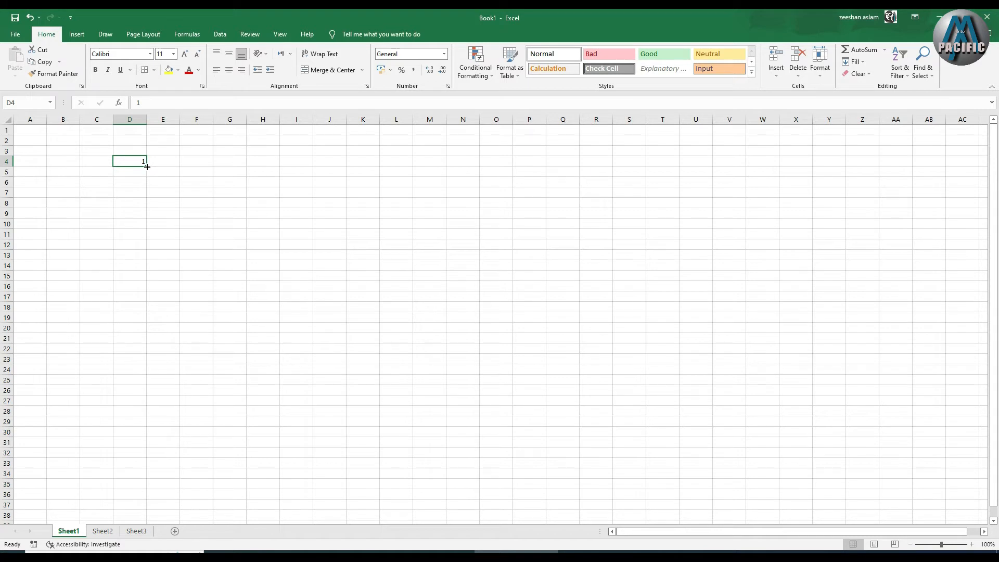
left_click_drag(147, 166, 243, 324)
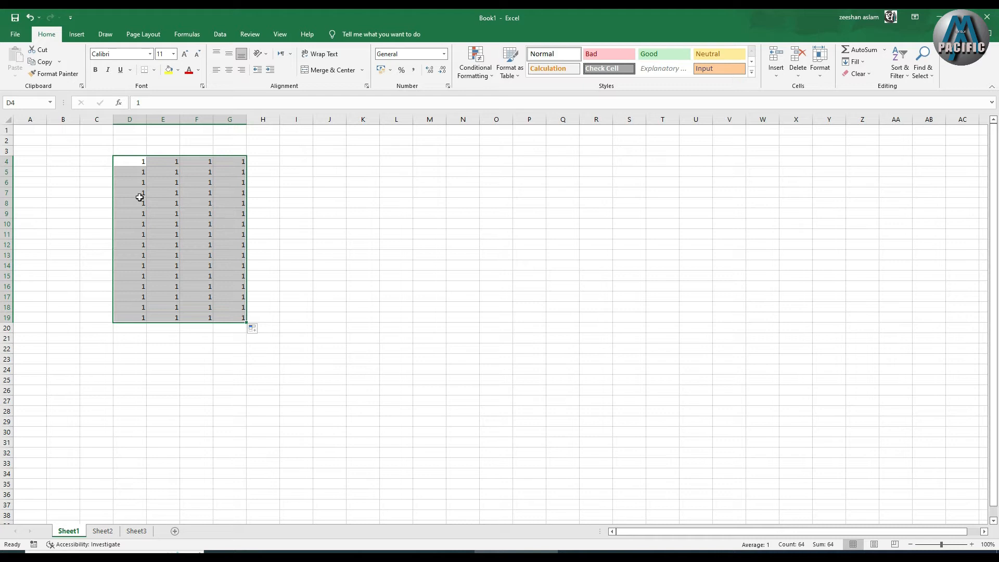
left_click(301, 203)
Step: Move the value in F9 out of the filled block to cell M10
left_click(199, 214)
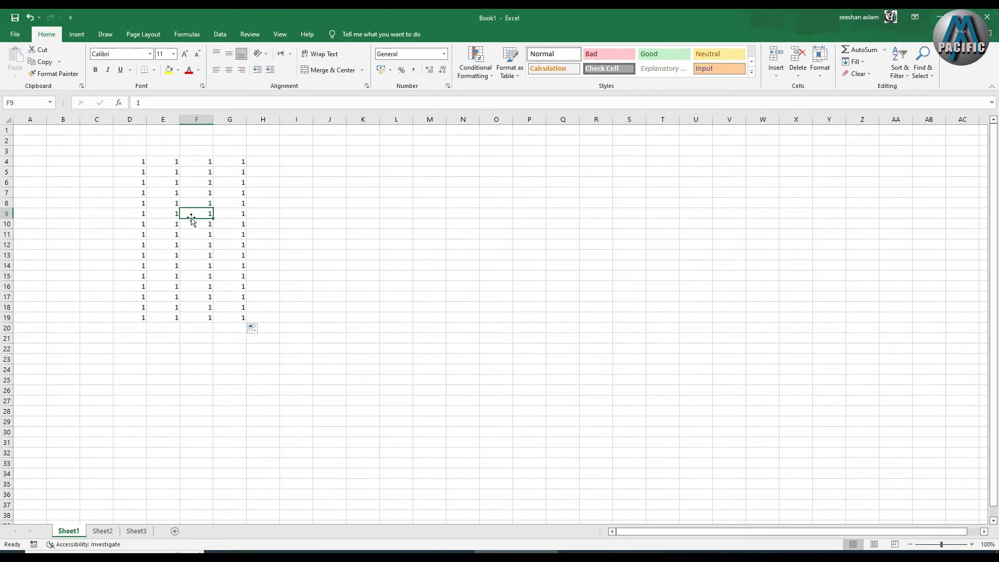
left_click_drag(192, 217, 430, 228)
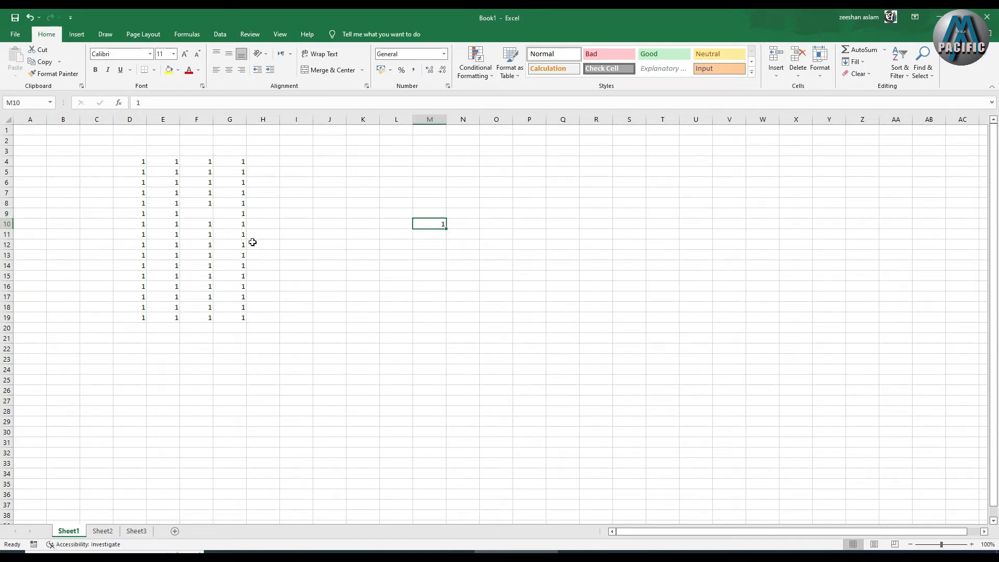
left_click(198, 211)
left_click(431, 227)
left_click(236, 161)
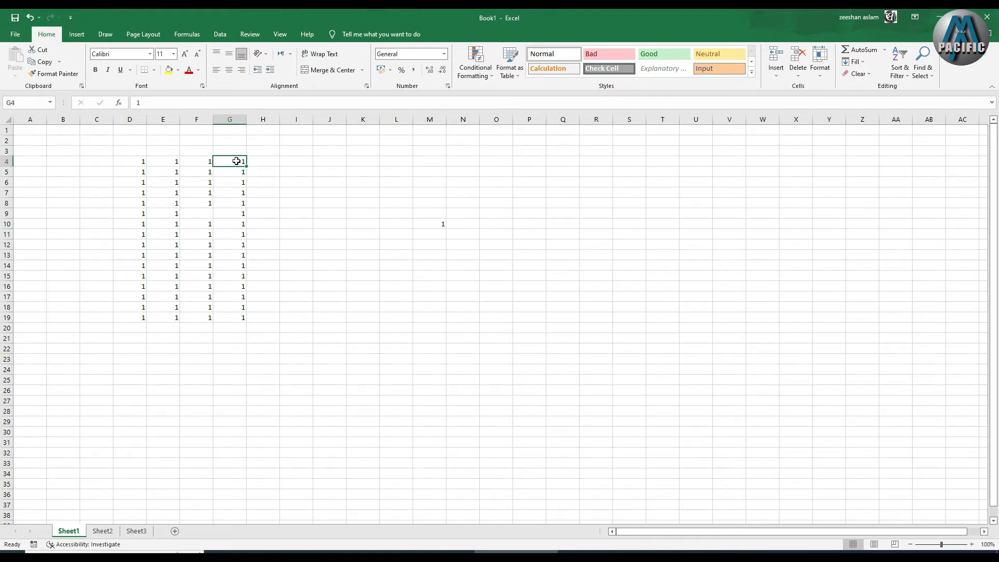
Step: Copy the value in G4 and paste it into cells I4 and I7
left_click(42, 61)
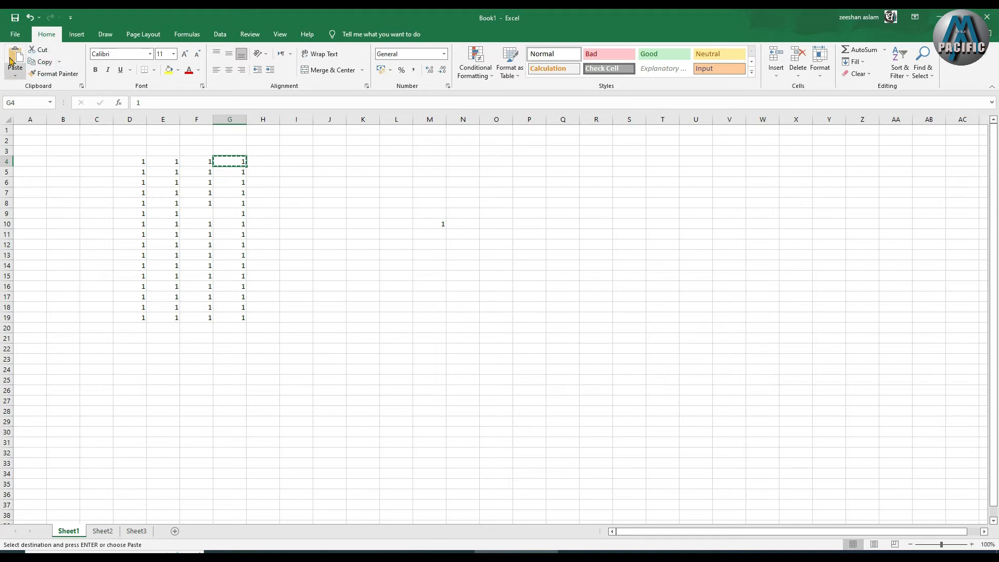
left_click(301, 161)
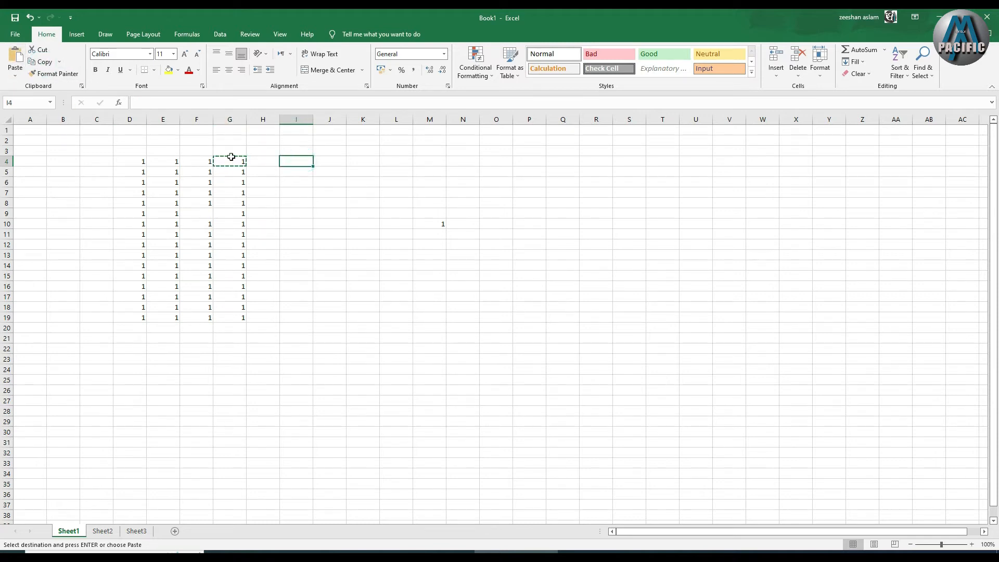
left_click(15, 59)
left_click(291, 194)
left_click(15, 57)
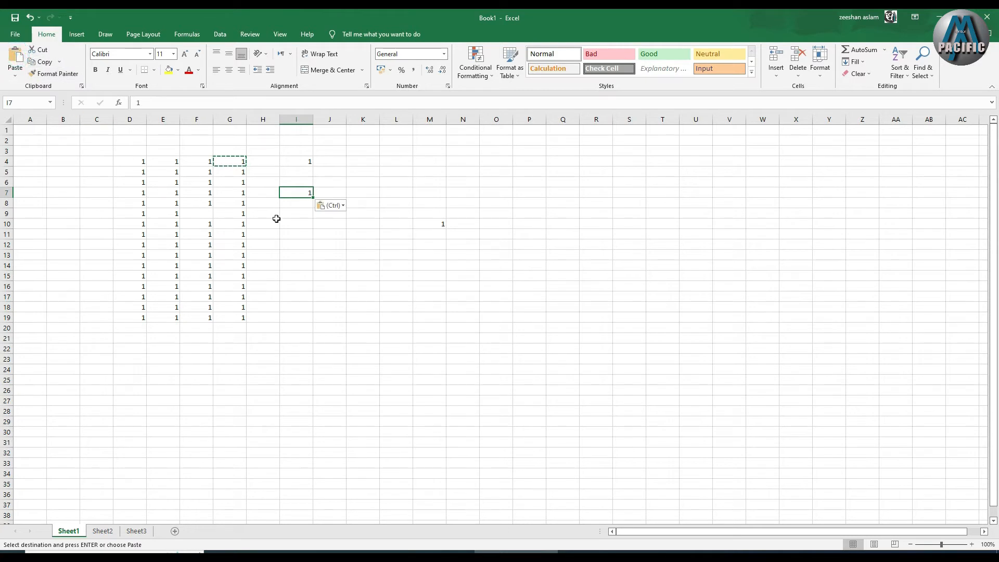
Step: Paste the copied value into J10 and view the paste options offered for it
left_click(341, 225)
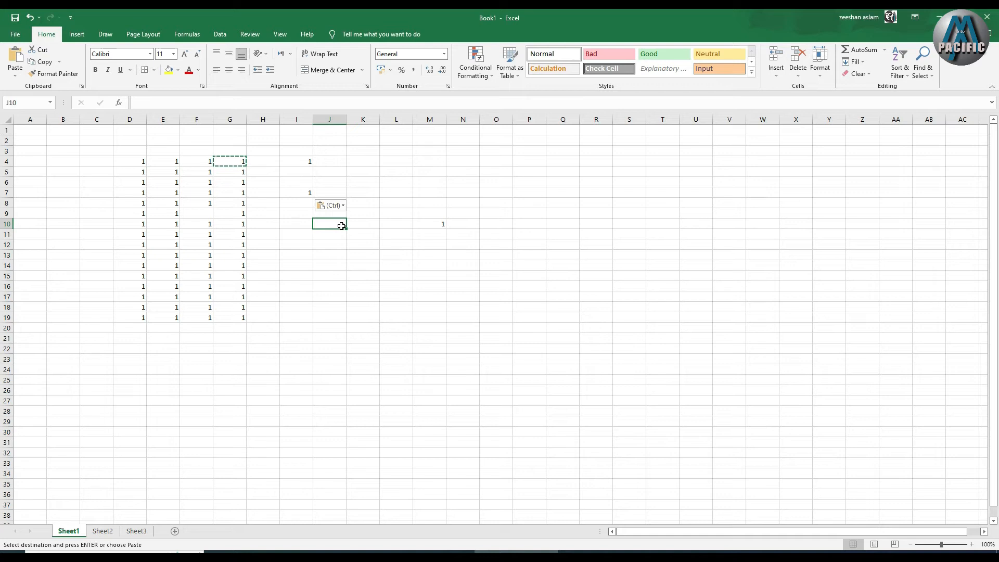
key("ctrl+v")
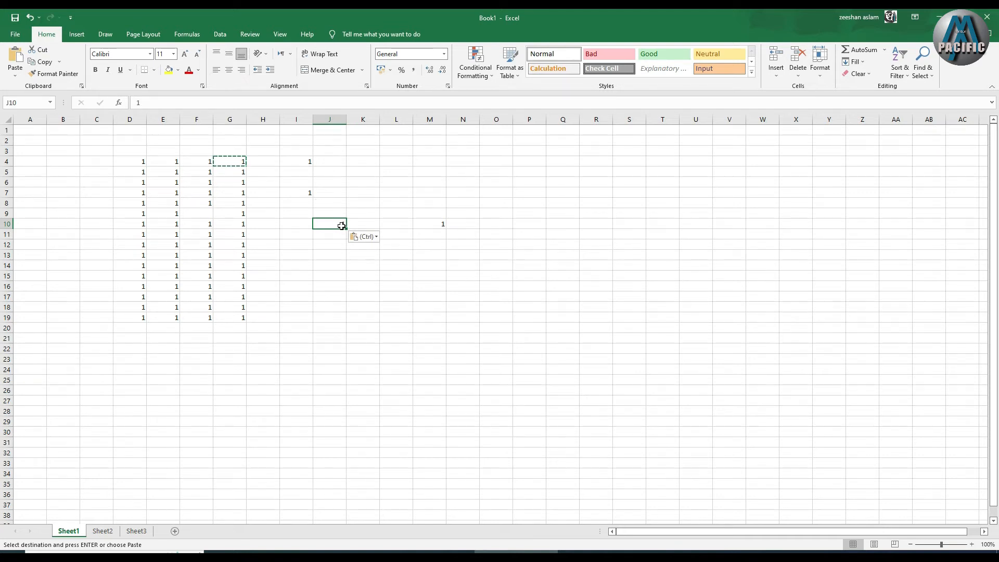
key("ctrl")
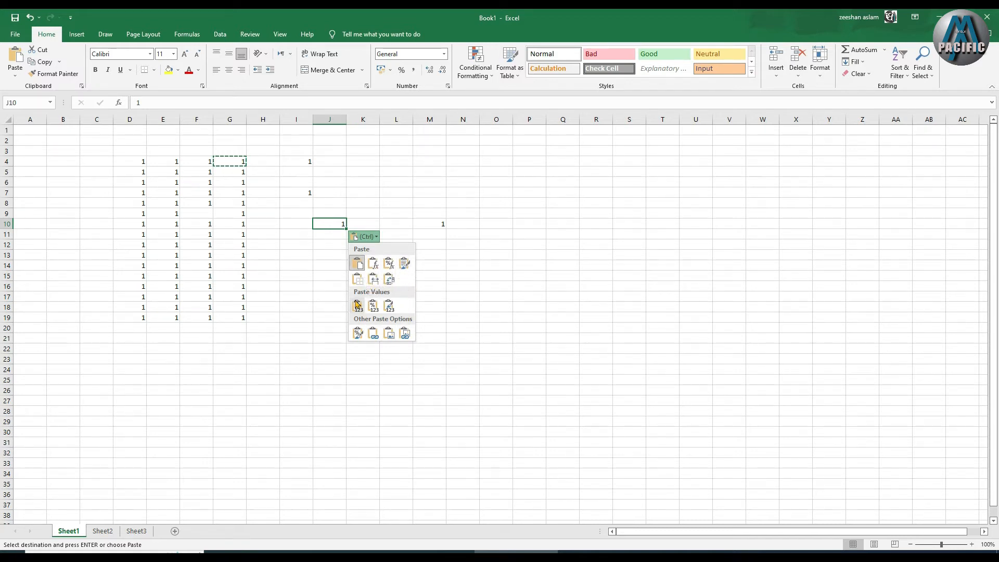
left_click(322, 264)
left_click(375, 237)
left_click(331, 258)
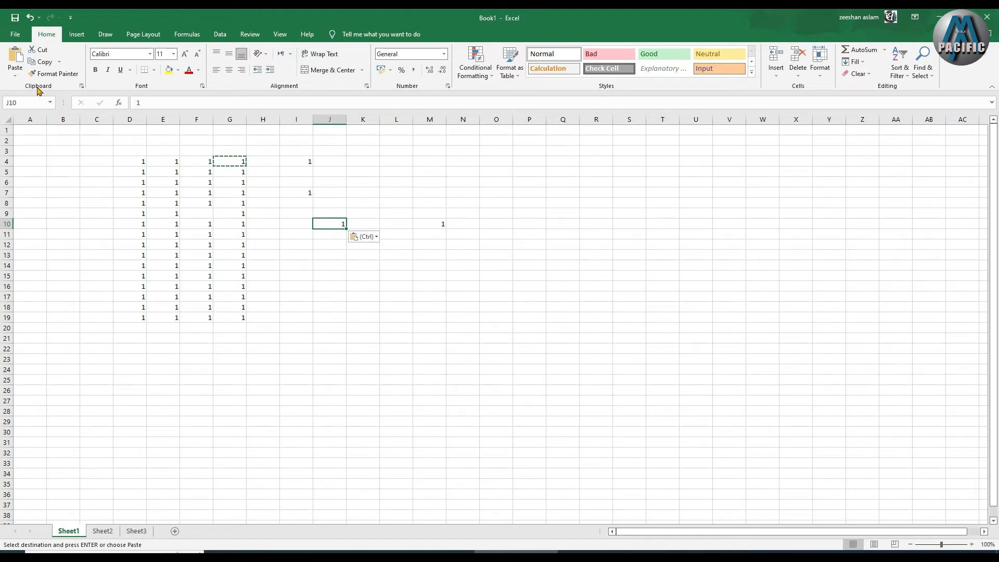
Step: Clear all values from the range D3:P25
left_click(425, 191)
left_click_drag(148, 146, 531, 384)
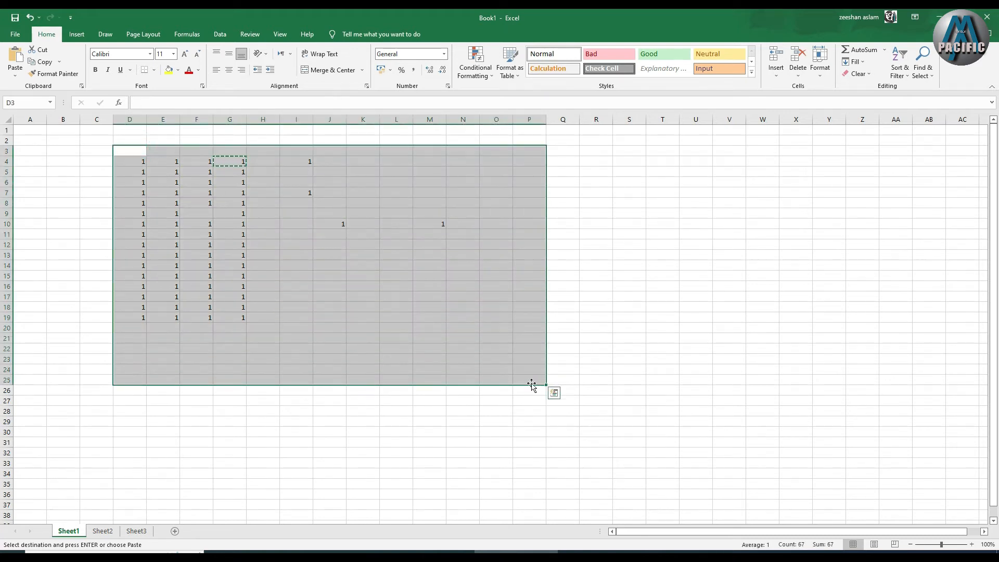
key("Delete")
left_click(189, 209)
Step: Enter 1 in cell E3 and 2 in cell E4
left_click(178, 154)
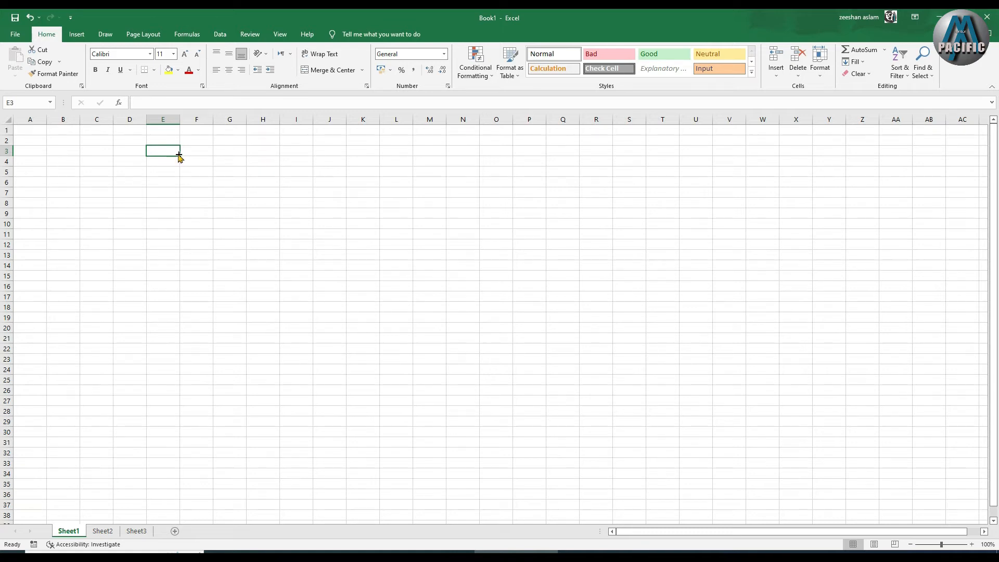
type("1")
key("Return")
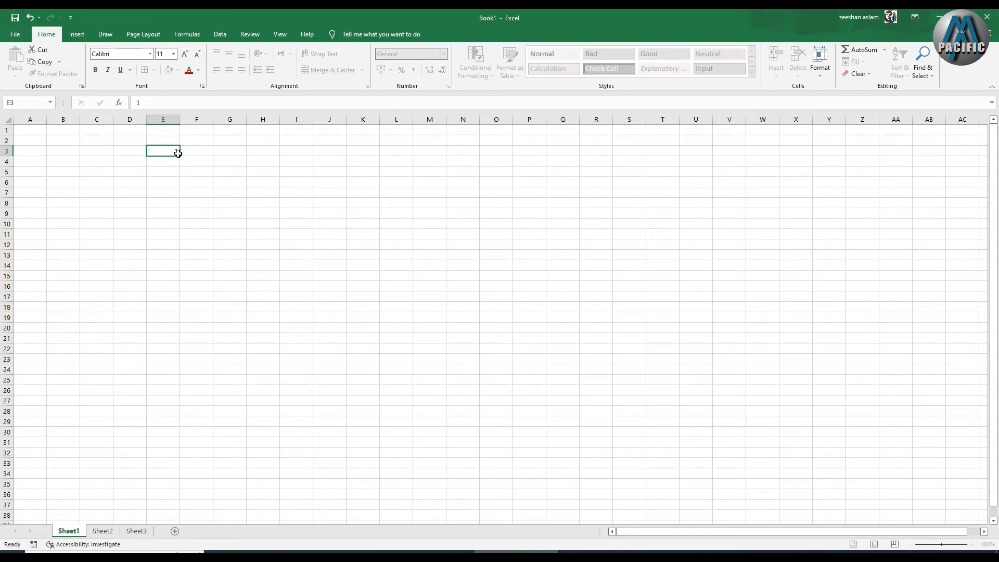
type("2")
left_click(188, 201)
Step: Extend the number series in E3:E4 down to E32 to number the rows 1 to 30
left_click_drag(172, 151, 171, 163)
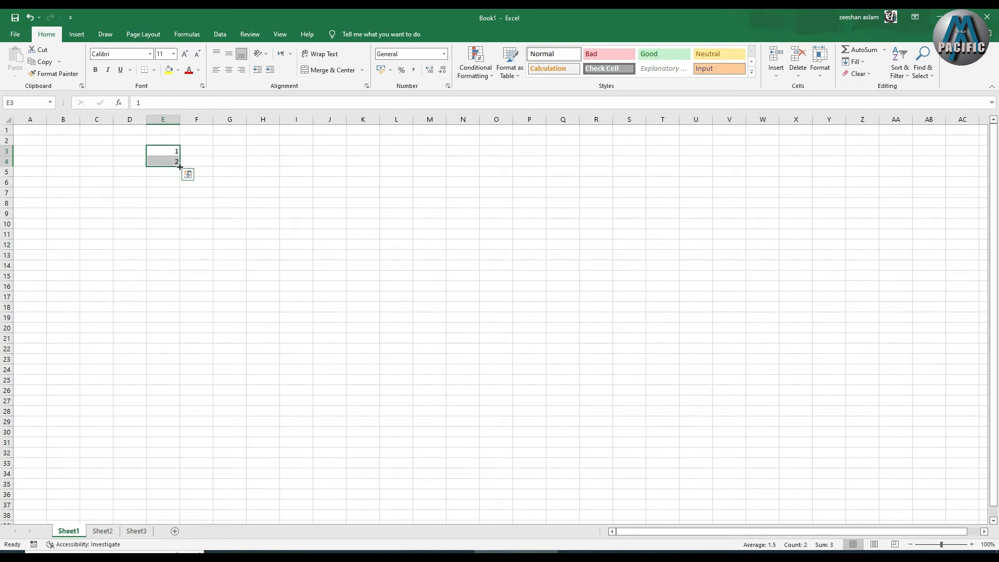
left_click_drag(180, 166, 189, 464)
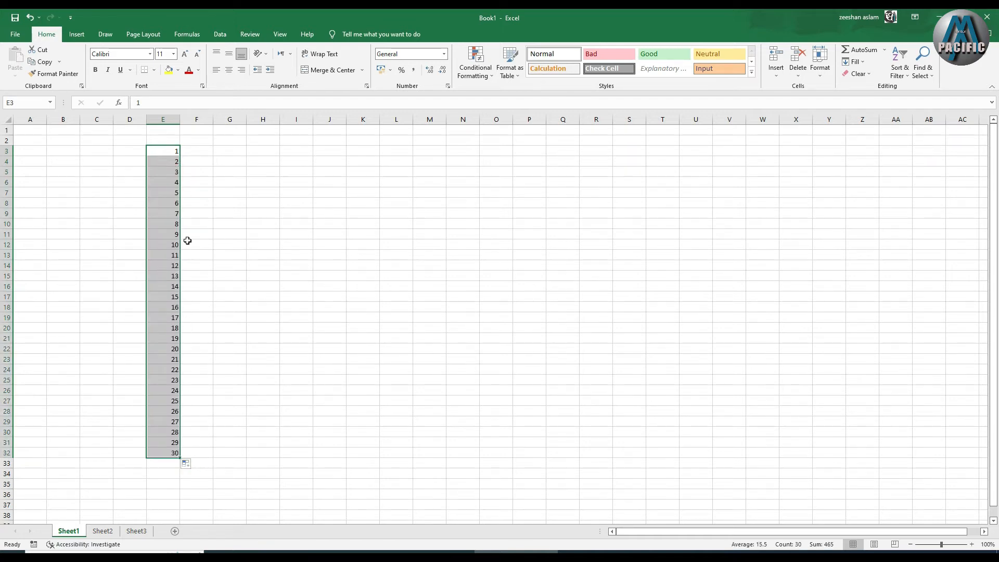
left_click(189, 152)
left_click_drag(162, 150, 157, 161)
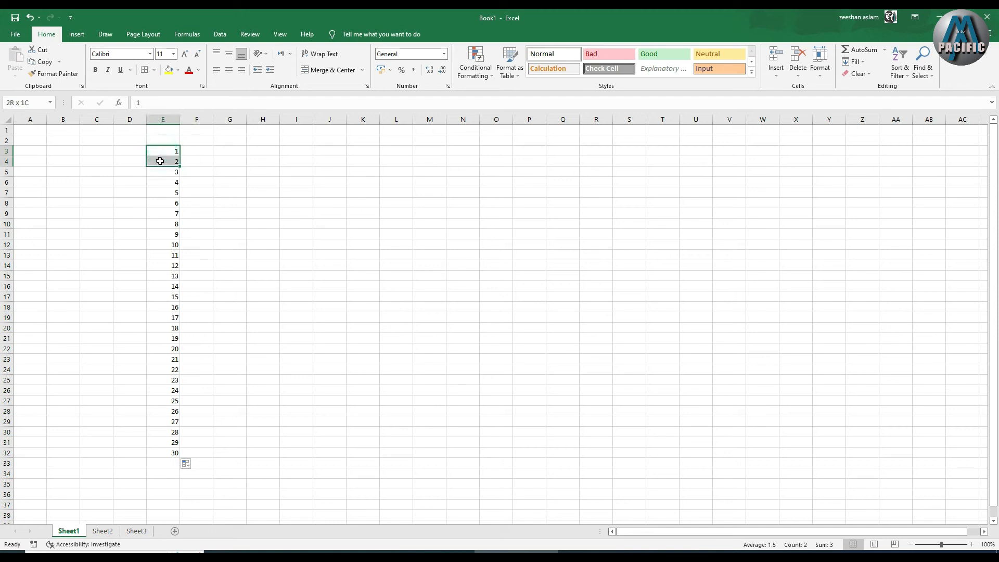
left_click(167, 453)
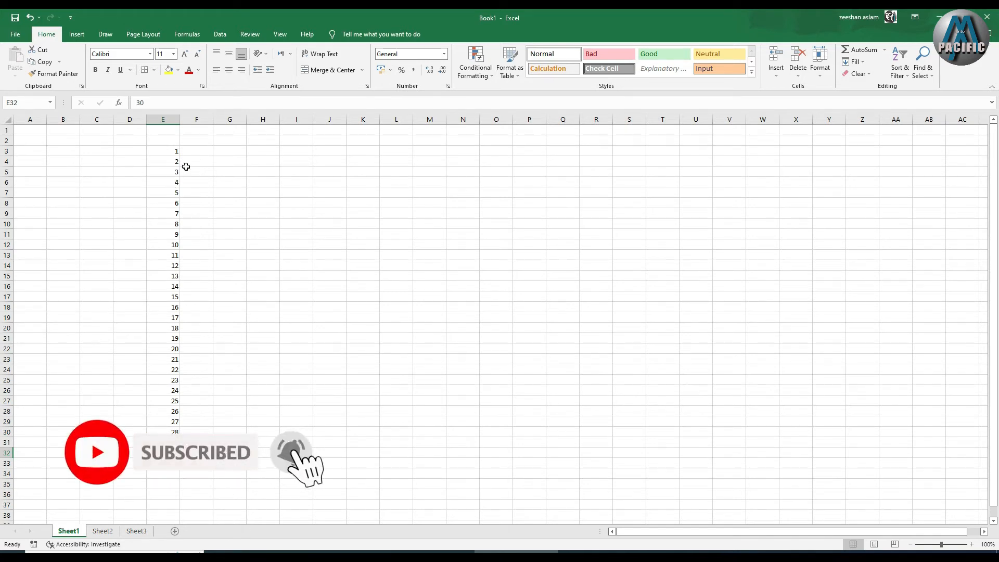
Step: Enter the weekday "sunday" in cell G3
left_click(229, 151)
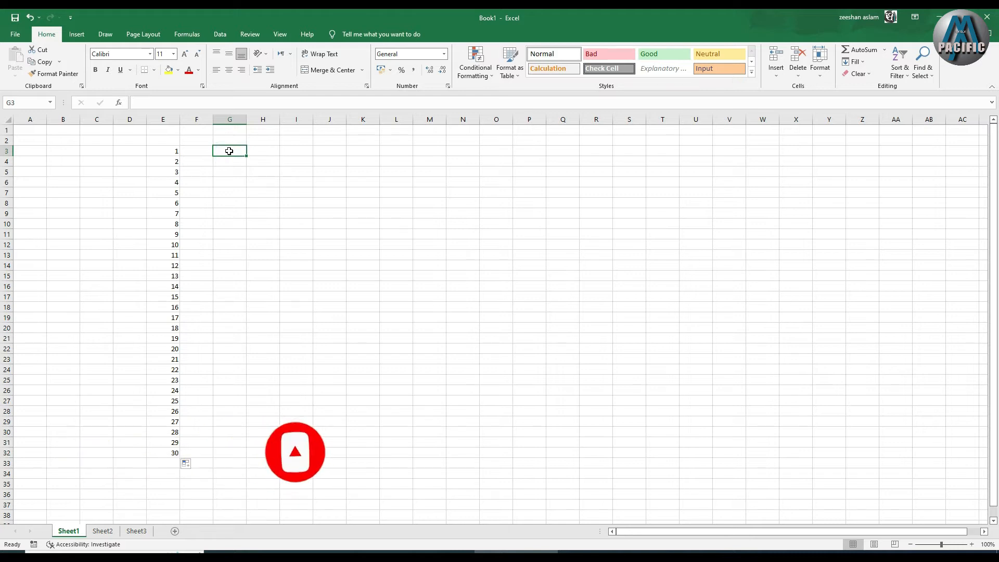
type("sunday")
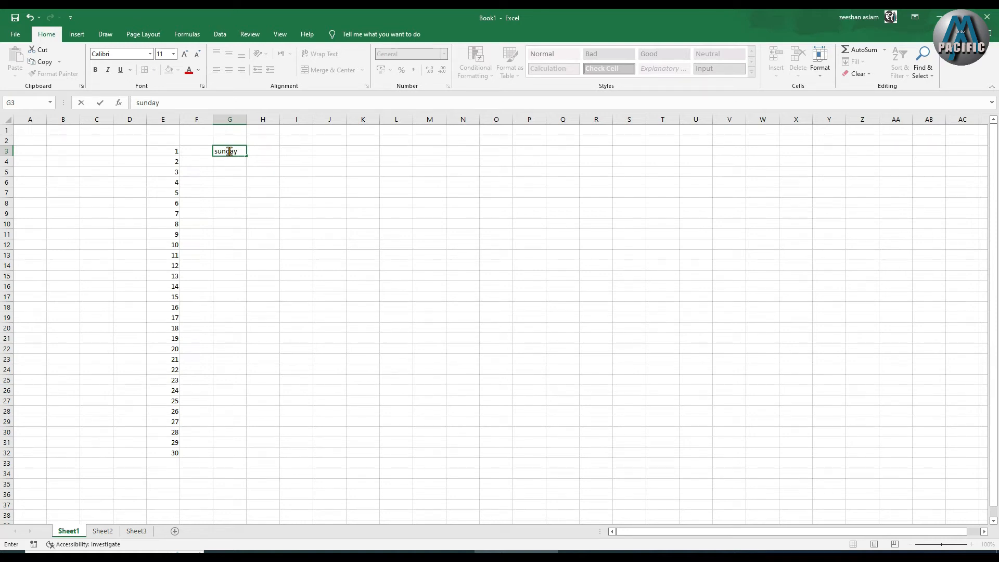
left_click(228, 154)
left_click(285, 173)
Step: Fill the weekday series from G3 down to G32 and AutoFit the width of column G
left_click(232, 149)
left_click_drag(248, 155, 252, 457)
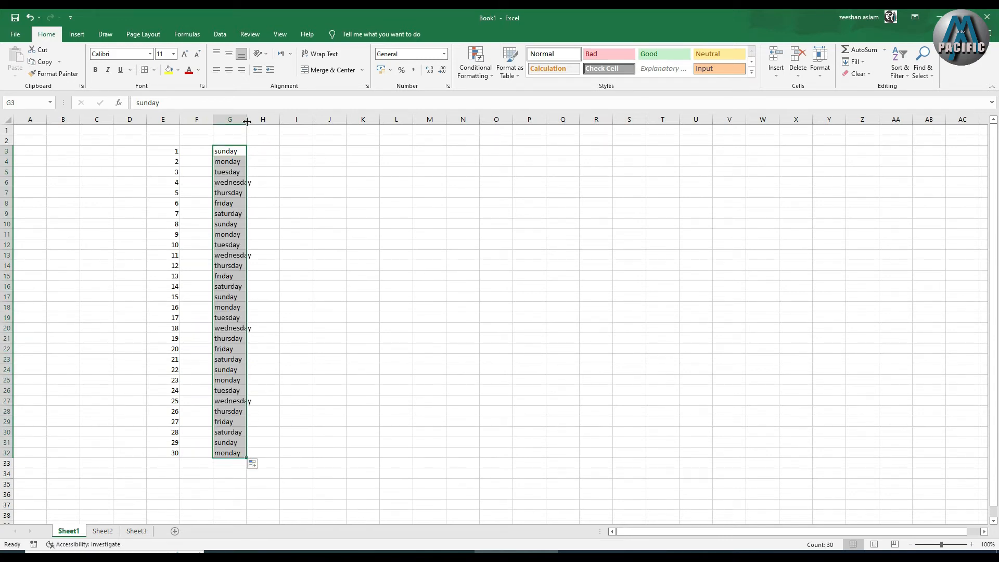
left_click(274, 212)
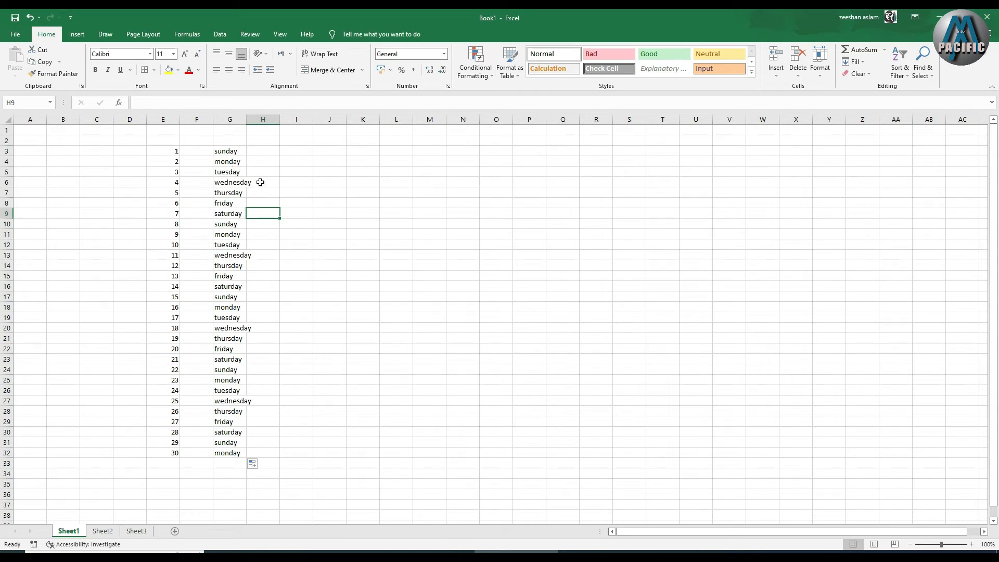
double_click(246, 120)
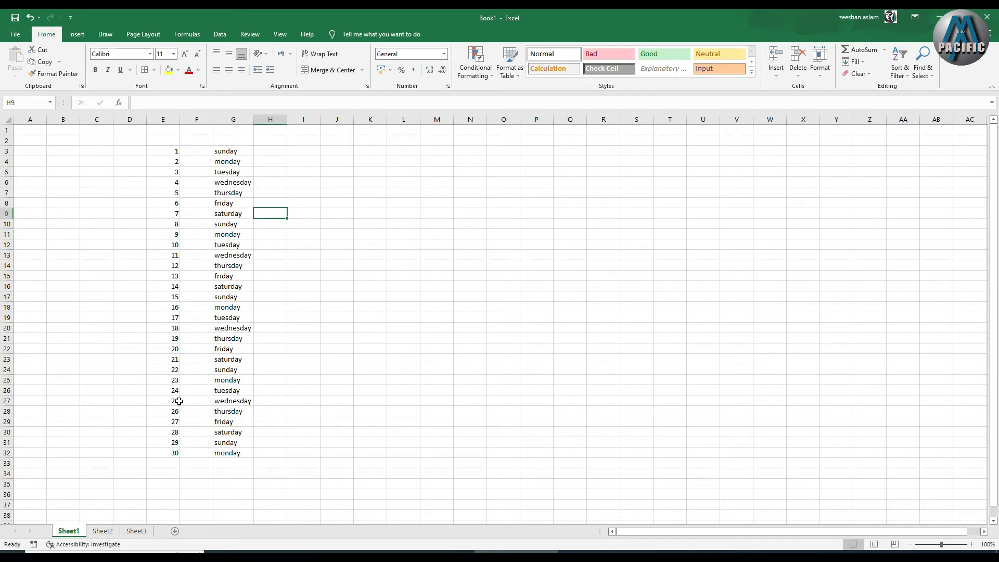
left_click(6, 188)
Step: Enter 20/08/20222 in cell H3 and widen column H to fit the entry
left_click(264, 152)
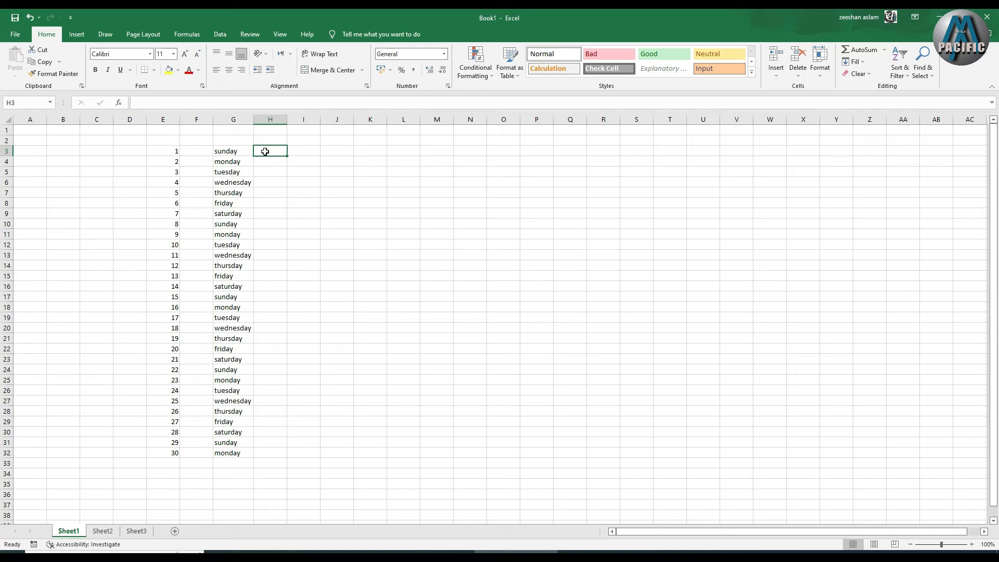
type("20")
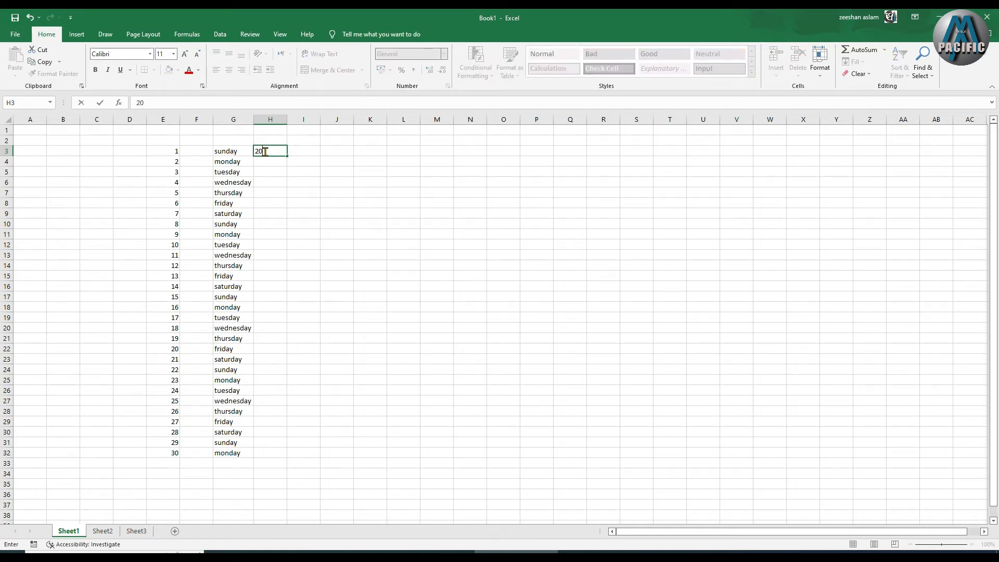
type("/08/20222")
left_click(305, 192)
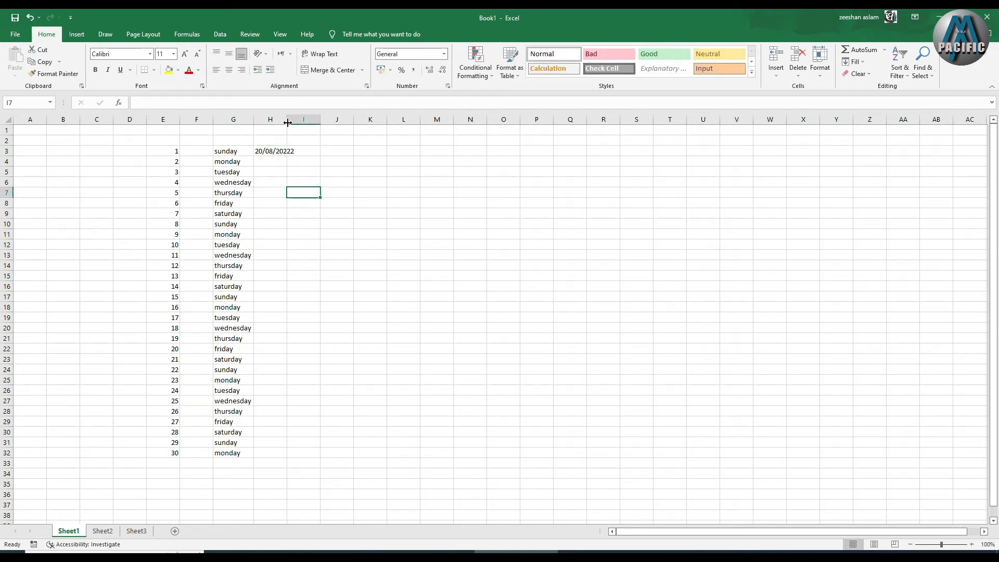
left_click_drag(289, 118, 297, 119)
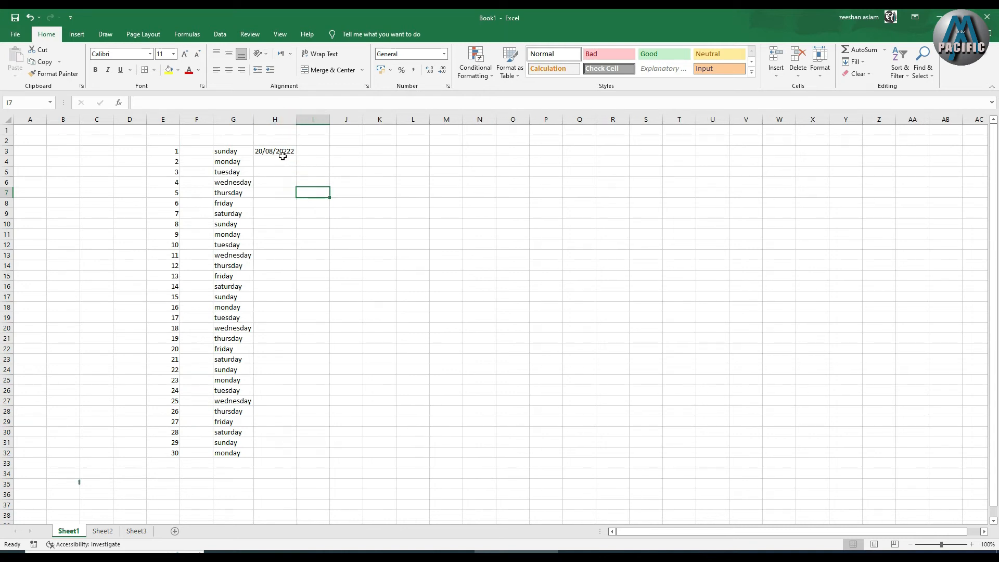
Step: Fill the entry in H3 down to H32 and clear the contents of H3:H32
left_click(283, 153)
left_click_drag(293, 160, 310, 461)
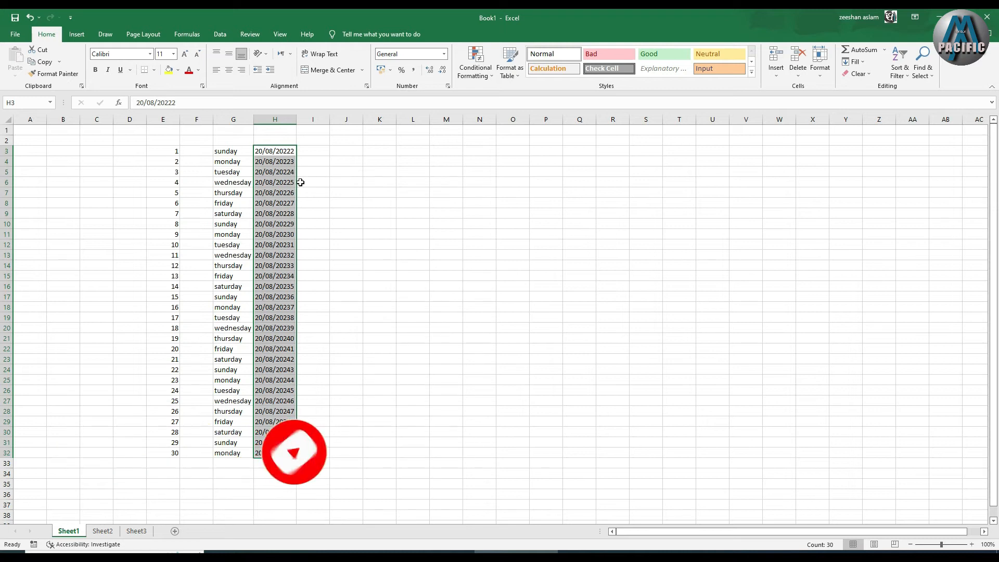
key("Delete")
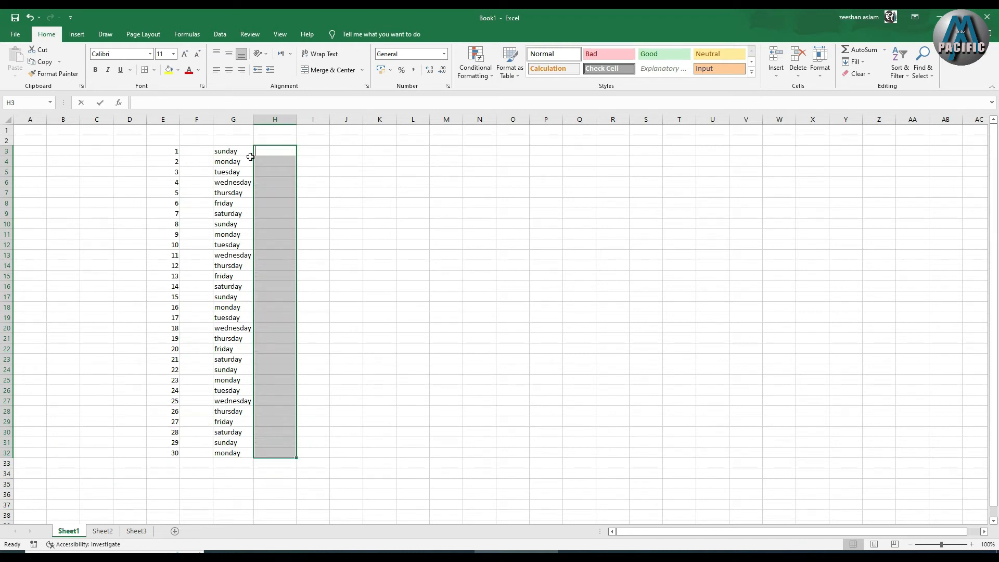
Step: Enter the date 01/01/2022 in H3 and fill consecutive daily dates down to H32
type("01")
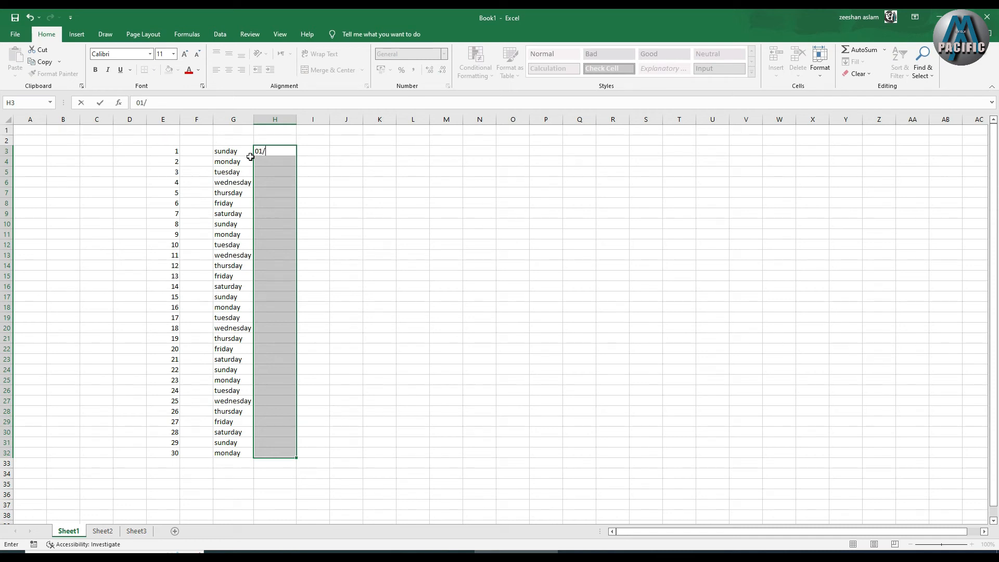
type("/01/2022")
left_click(289, 270)
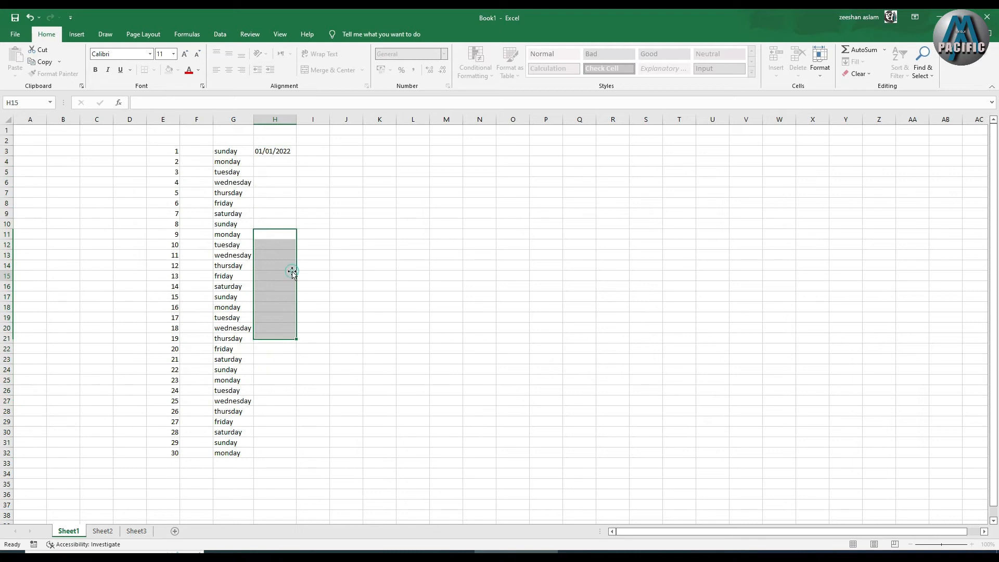
left_click(284, 148)
left_click_drag(296, 156, 296, 456)
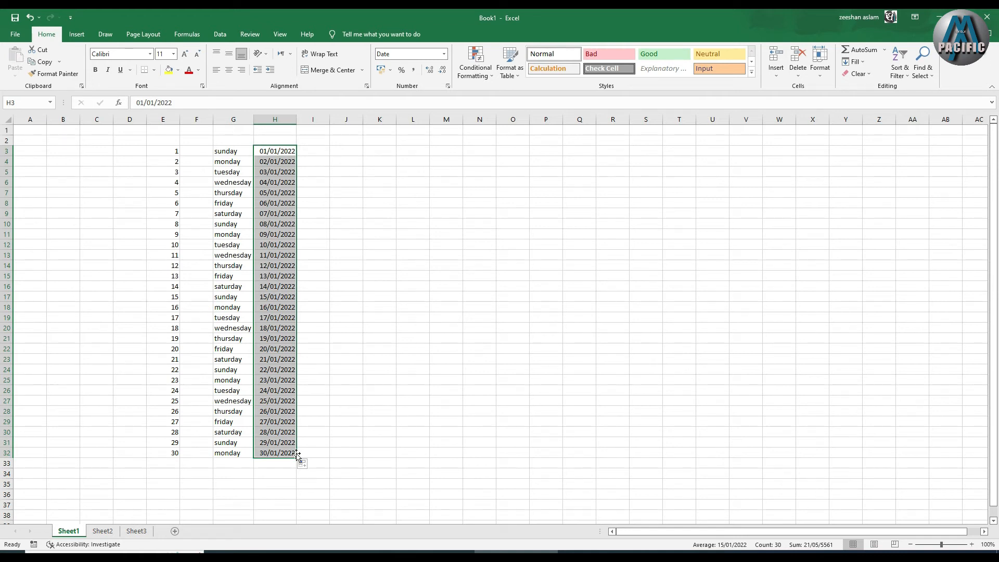
left_click(320, 204)
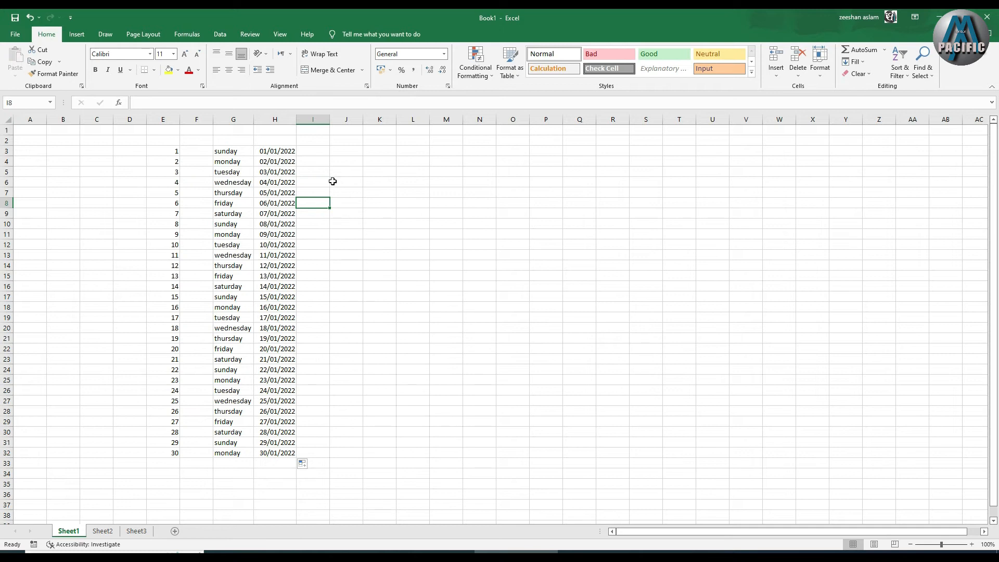
Step: Enter "male" in J3 and "female" in J4, and fill the alternating pattern down to J32
left_click(348, 150)
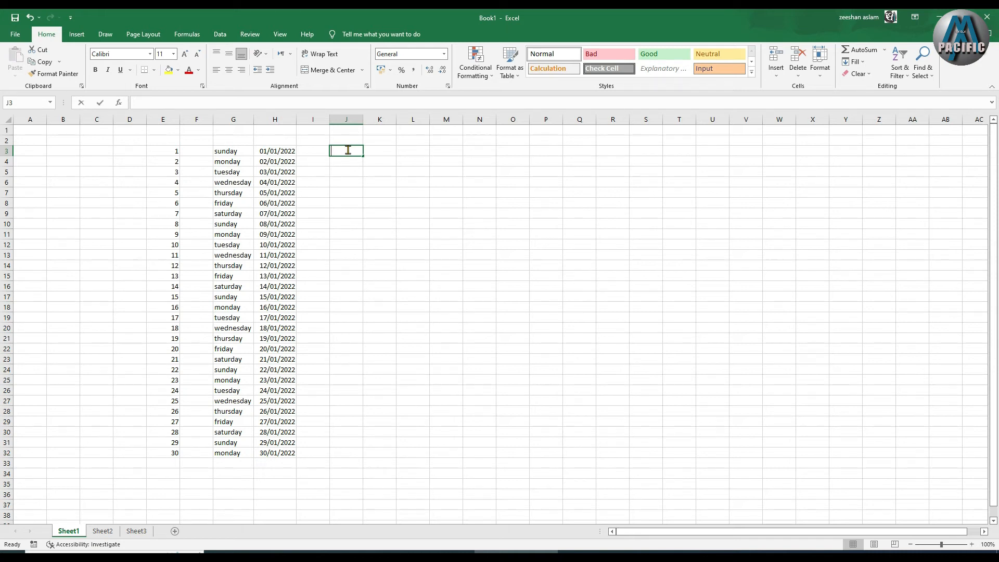
type("male")
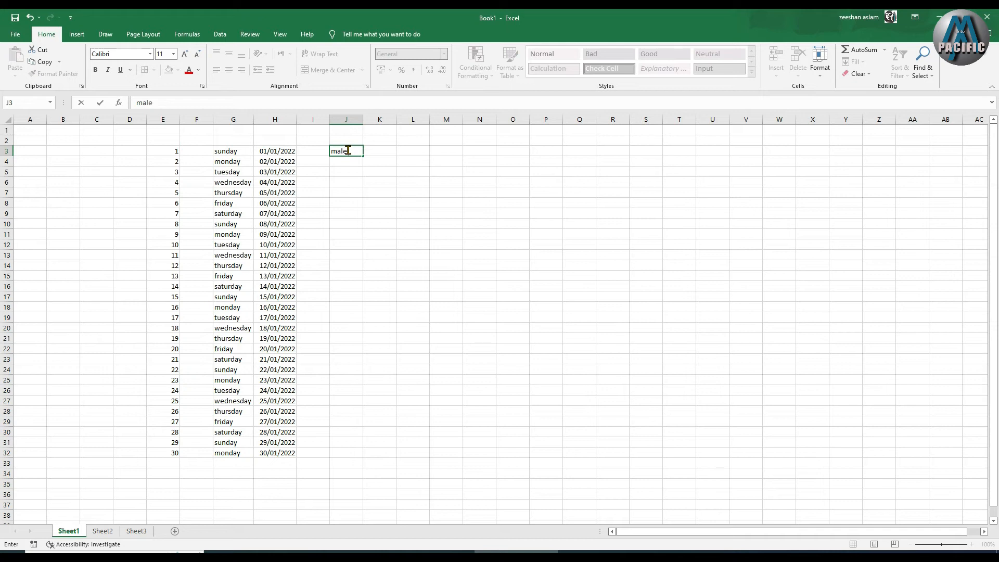
key("Return")
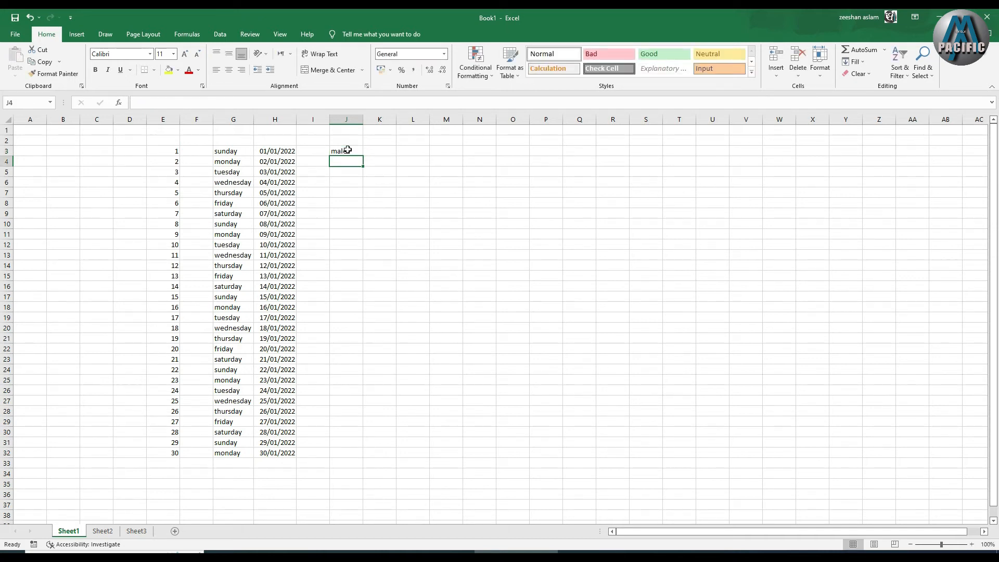
type("female")
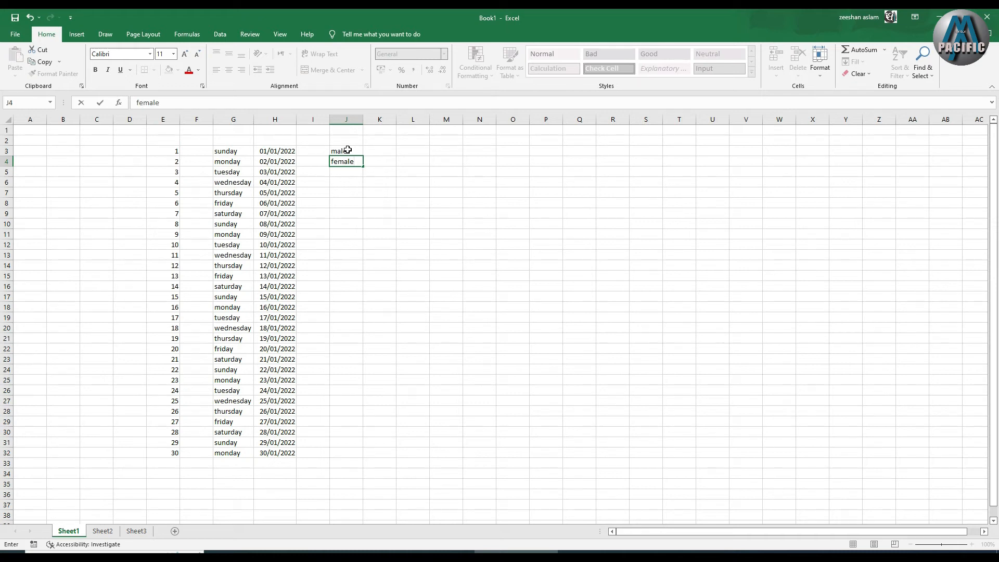
key("Return")
left_click_drag(345, 150, 363, 461)
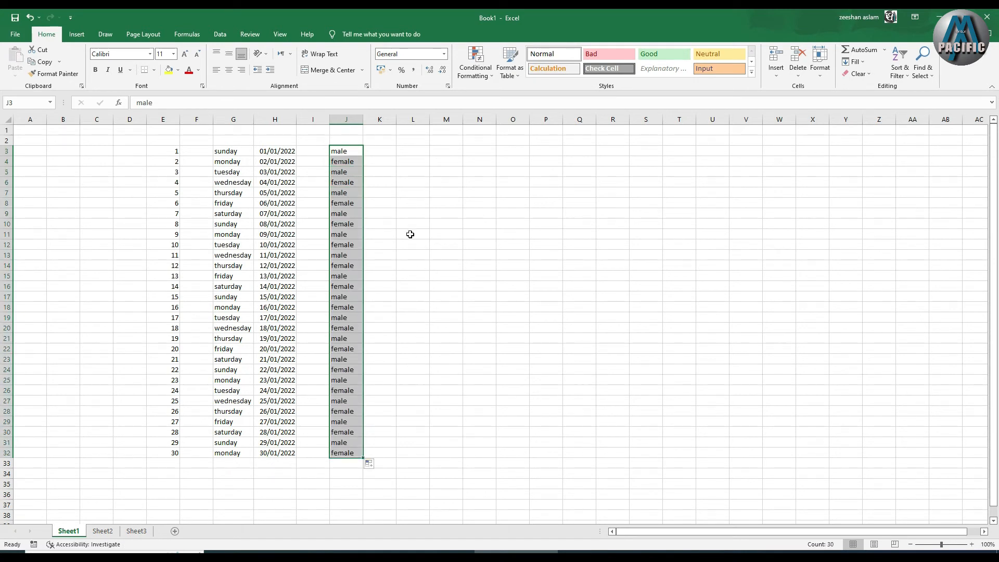
left_click(383, 153)
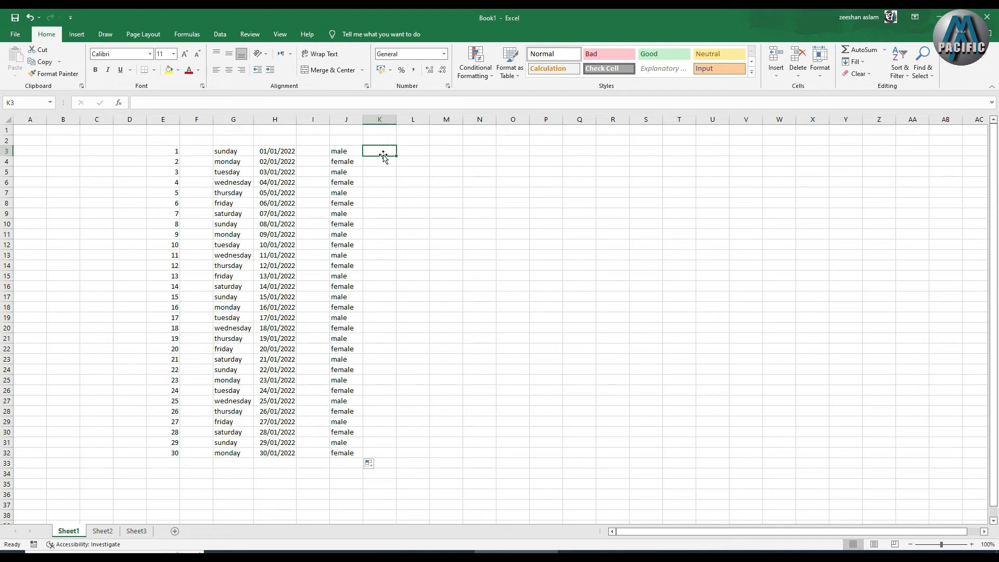
Step: Enter "january" in K3, fill the month names down to K32, and fit column K's width to its contents
type("january")
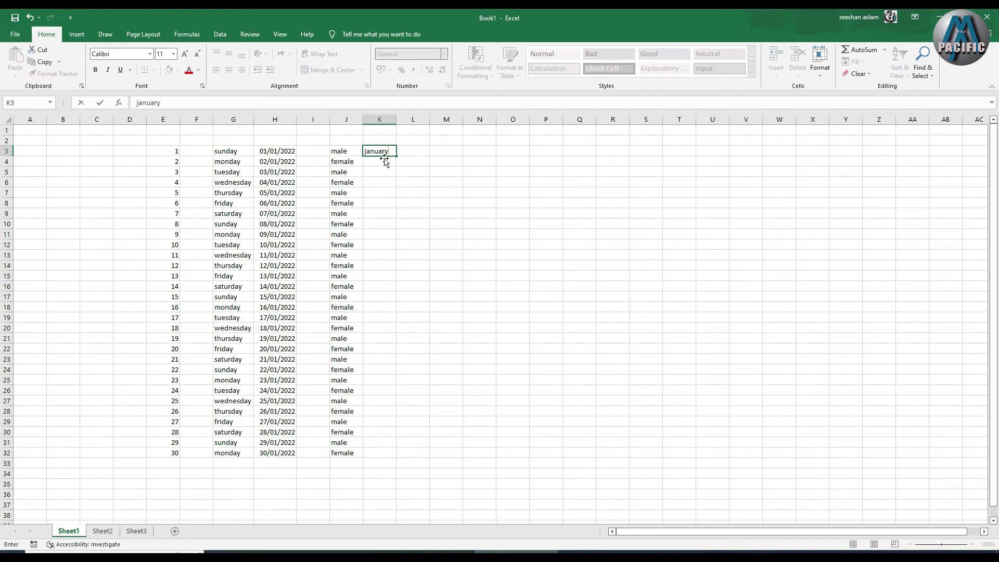
left_click(391, 176)
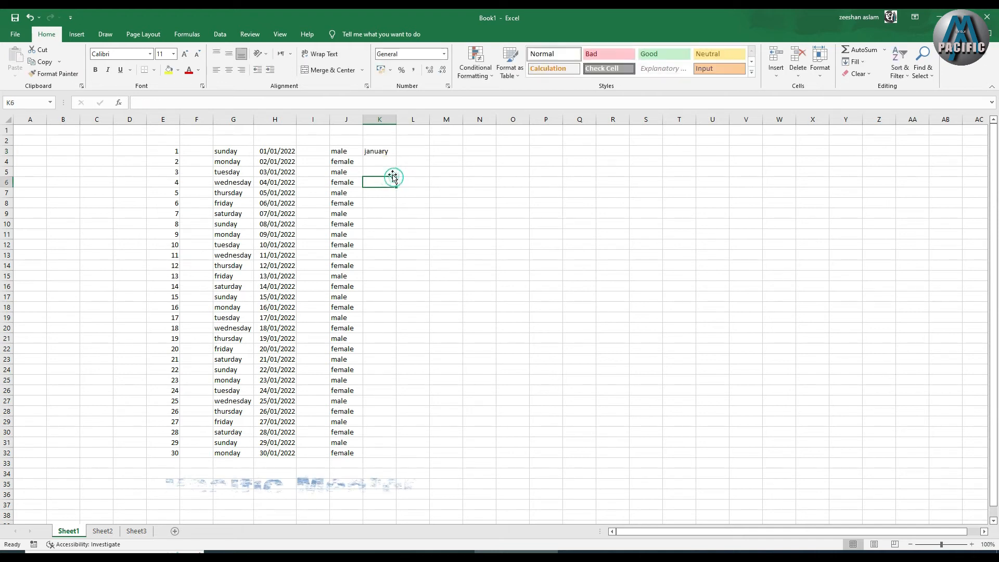
left_click(386, 152)
left_click_drag(396, 155, 397, 460)
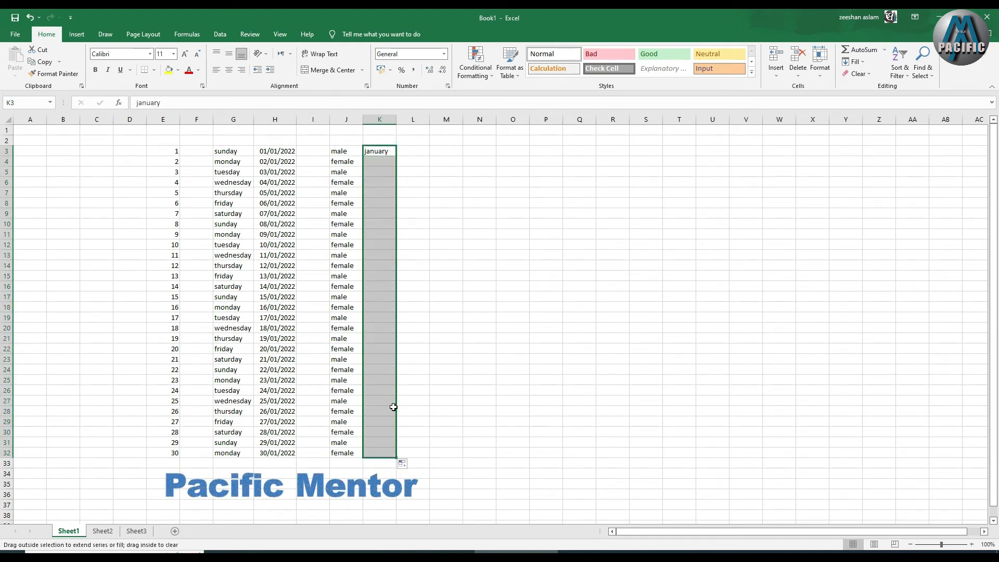
double_click(397, 118)
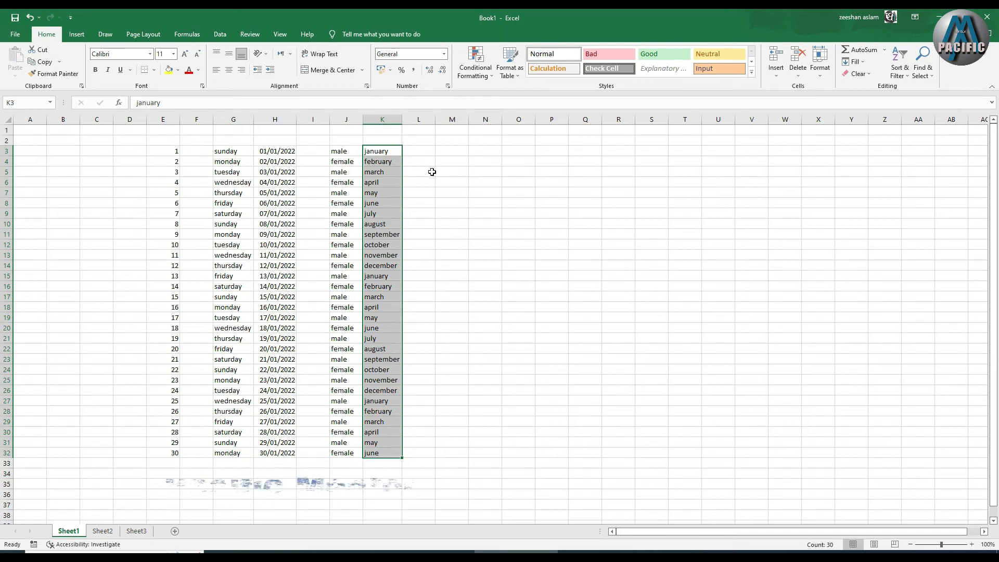
Step: Enter "sun" in L3 and fill the abbreviated weekday names down to L32
left_click(412, 150)
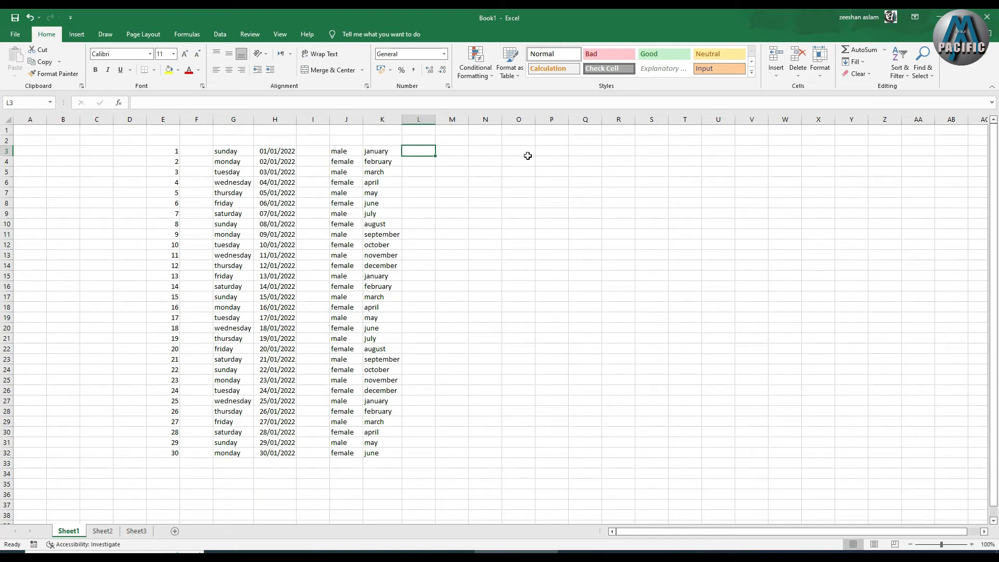
type("sun")
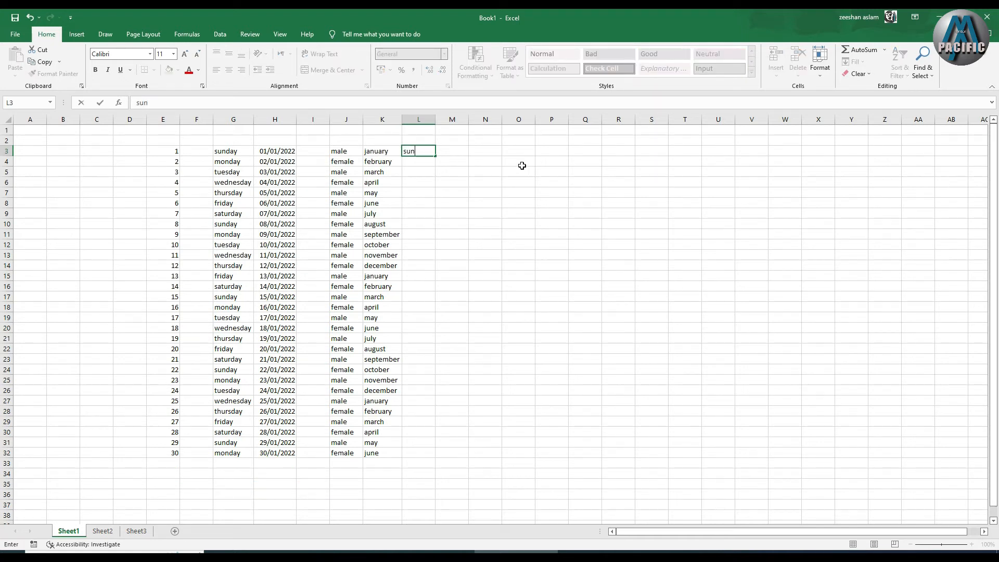
left_click(437, 156)
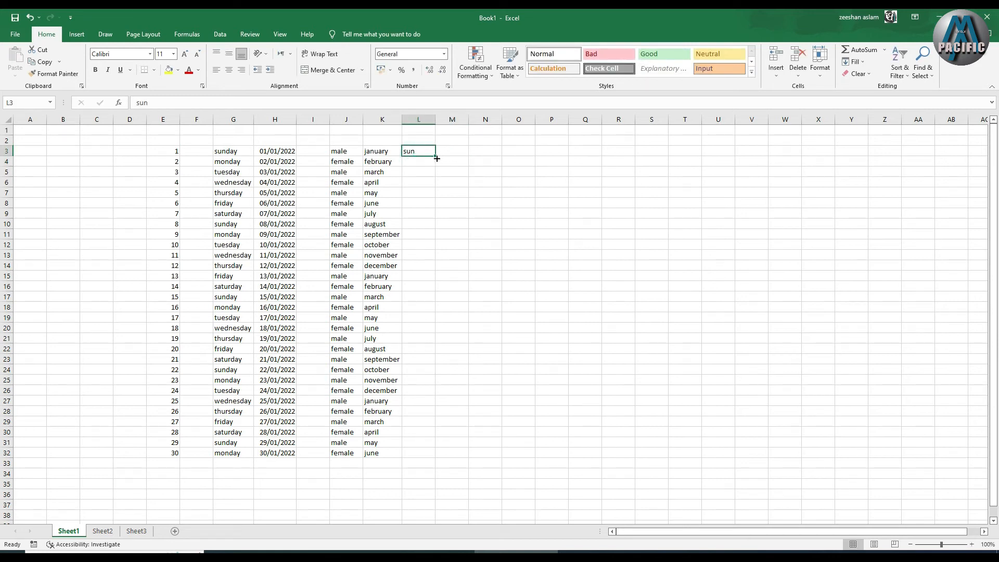
left_click_drag(433, 156, 435, 458)
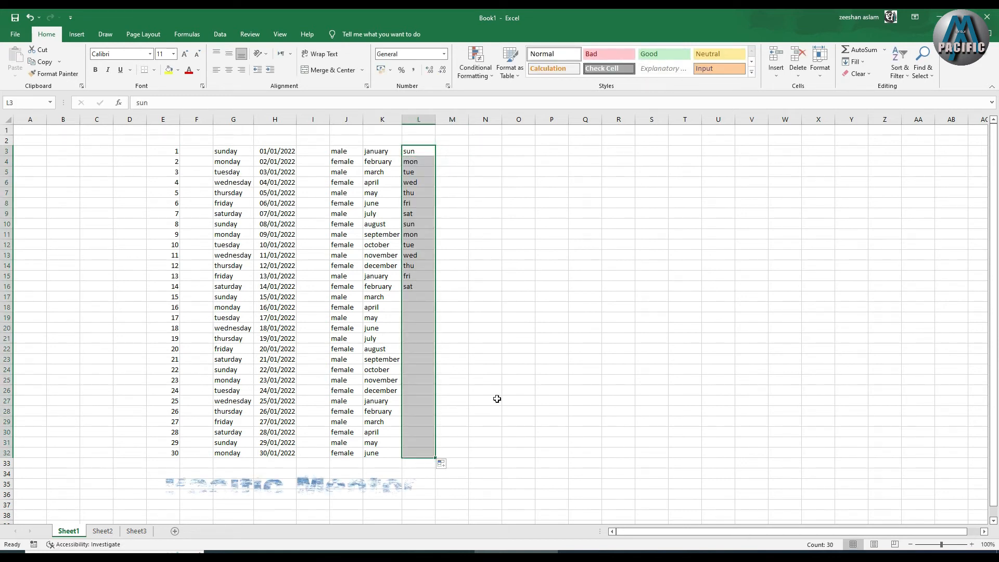
Step: Enter "jan" in M3 and fill the abbreviated month names down to M32
left_click(454, 150)
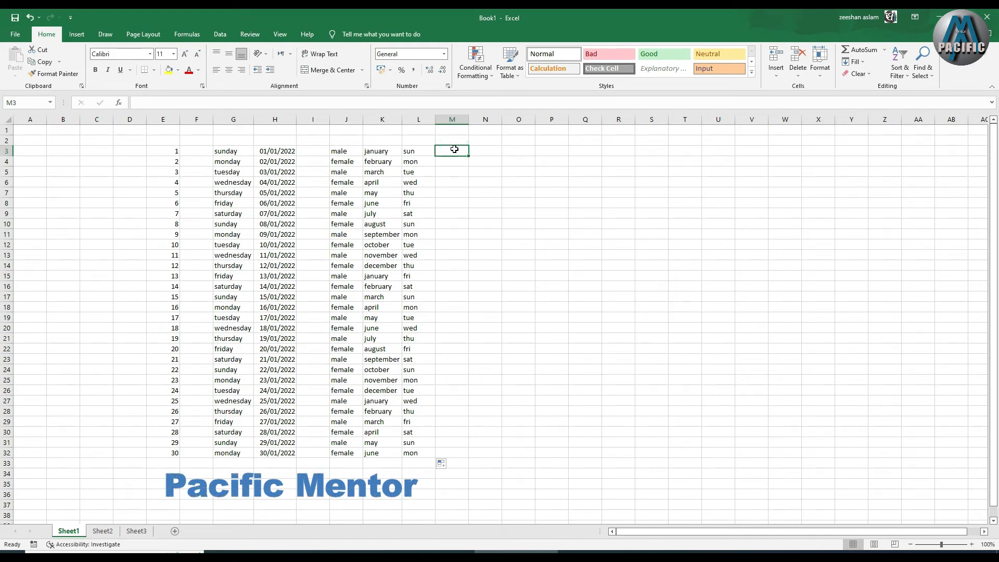
type("ja")
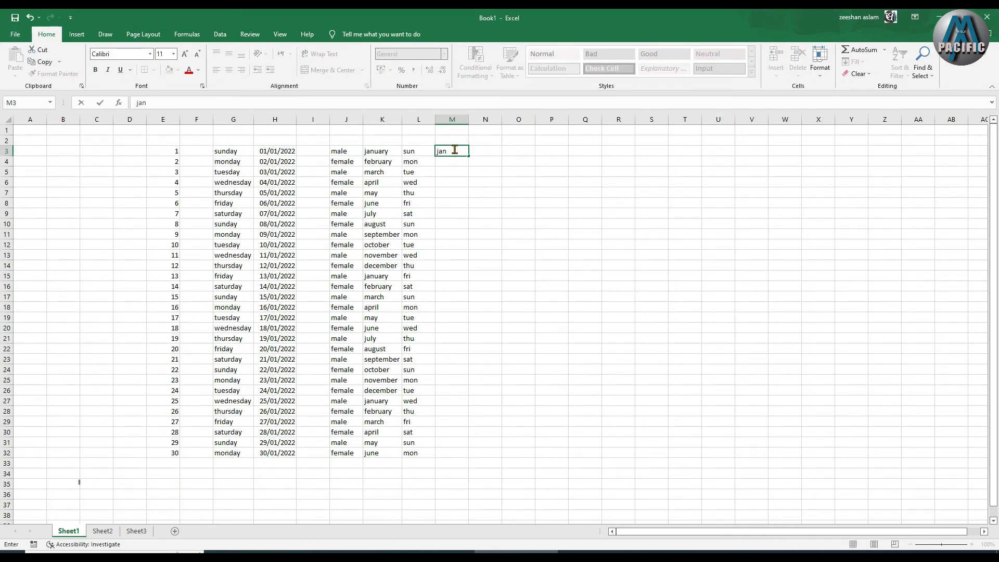
type("n")
left_click(472, 159)
left_click(459, 150)
left_click_drag(468, 156, 474, 454)
left_click(544, 285)
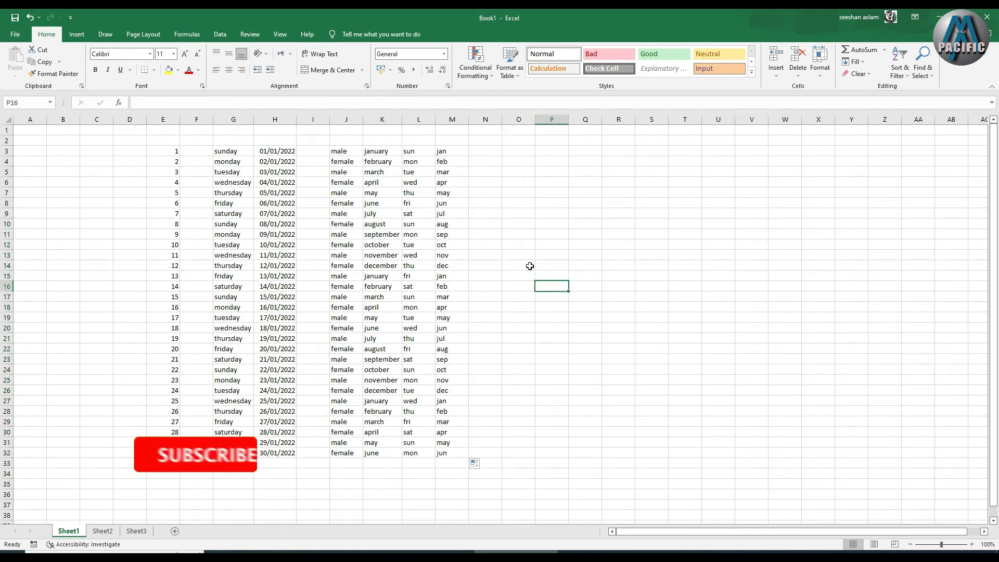
left_click(447, 150)
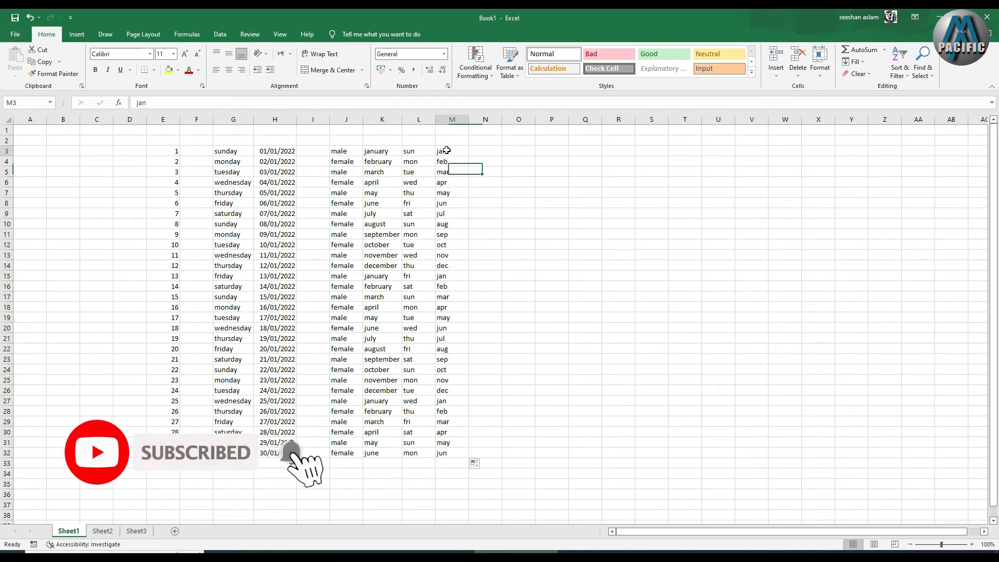
double_click(447, 150)
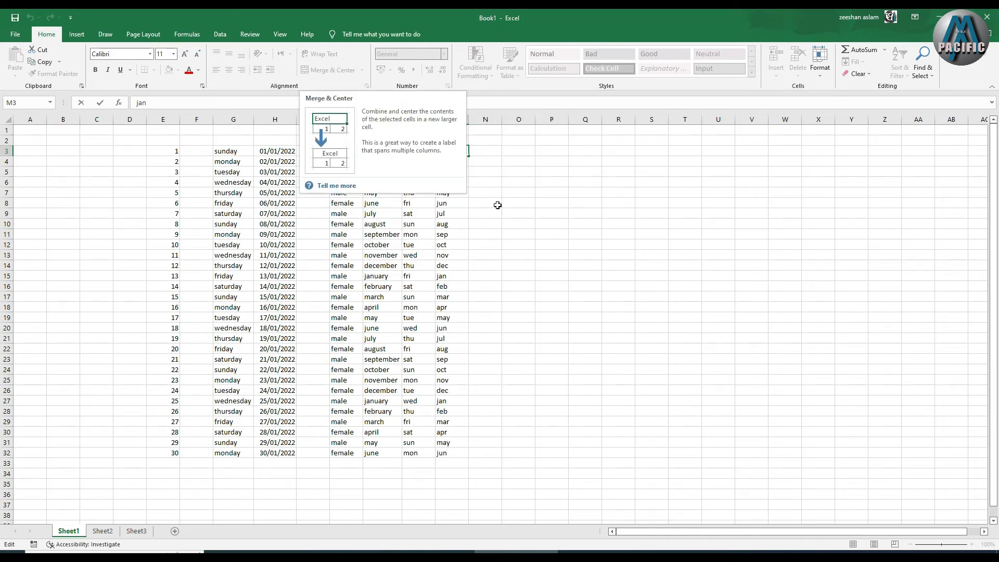
left_click(495, 175)
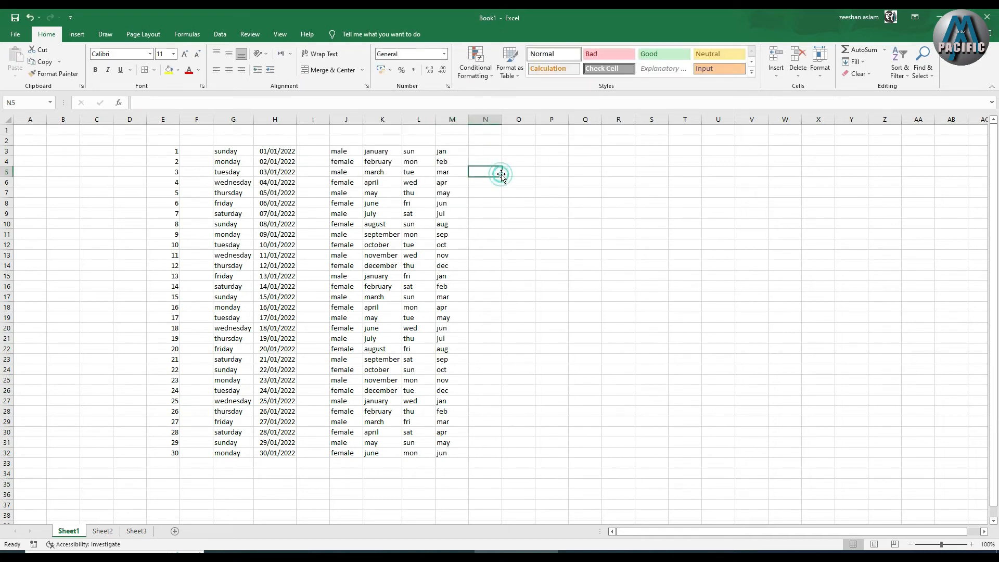
left_click(455, 152)
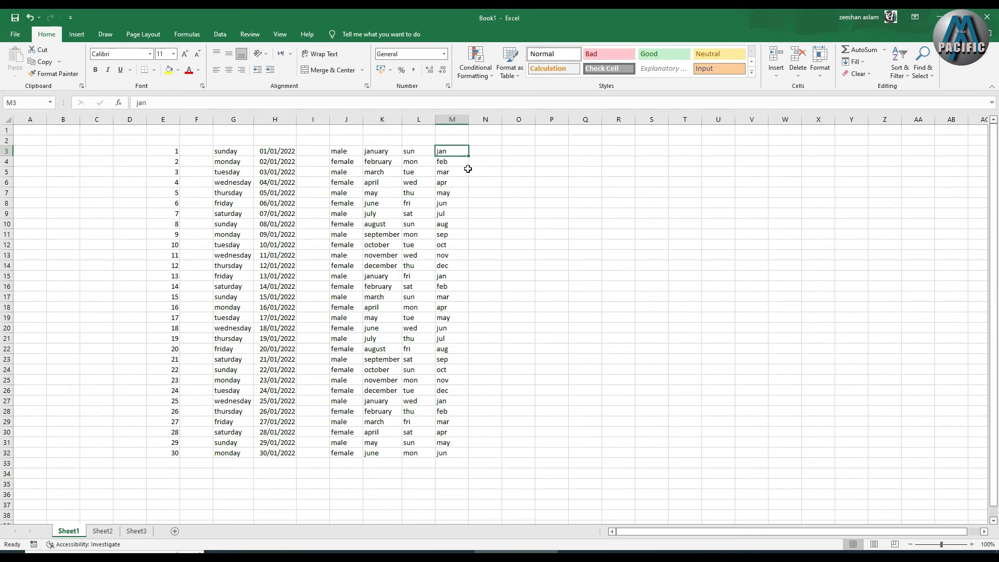
double_click(453, 151)
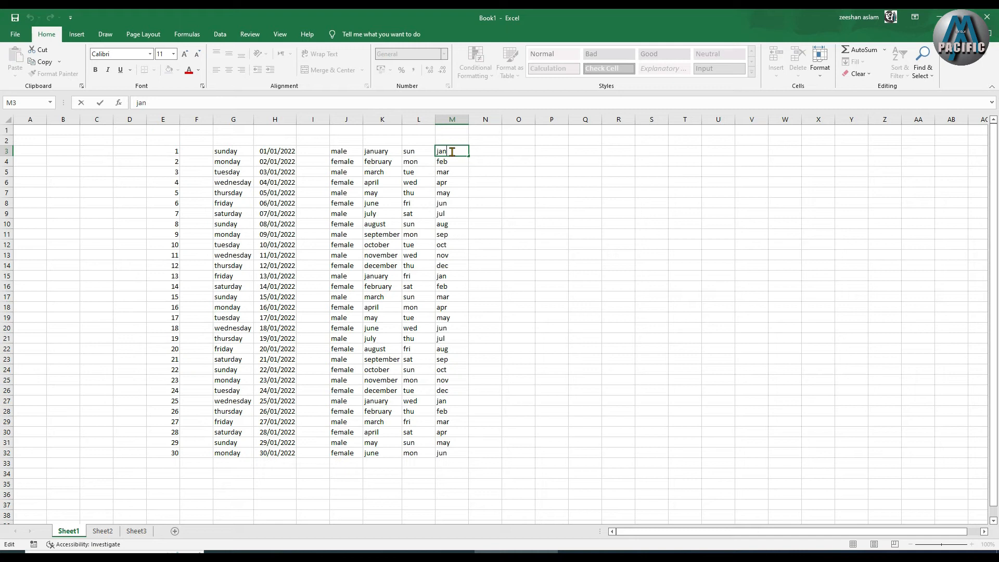
double_click(452, 151)
left_click(150, 54)
key("Escape")
Step: Enter 2 in N3 and 4 in N4, and fill the multiples of two down to N23
left_click(490, 148)
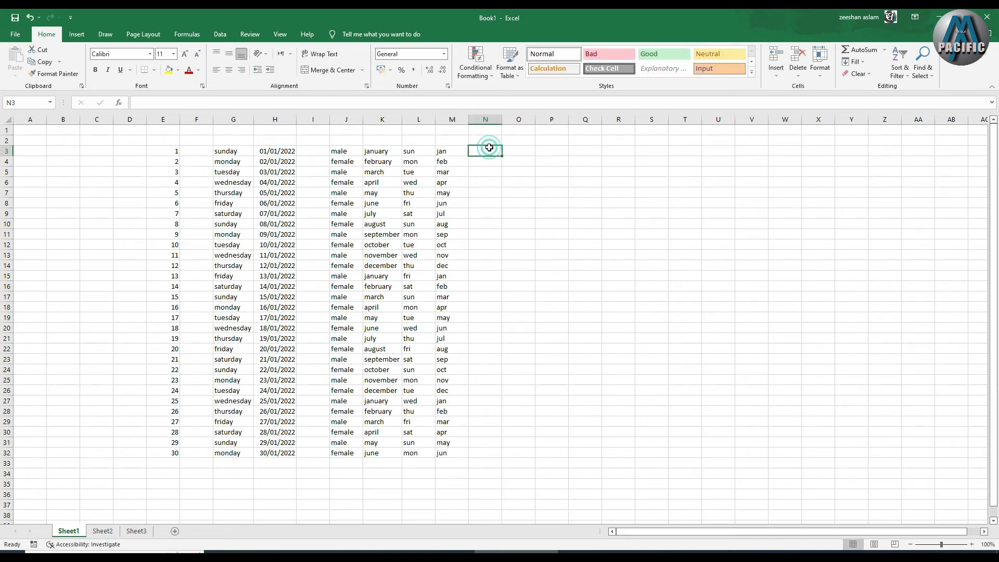
type("2")
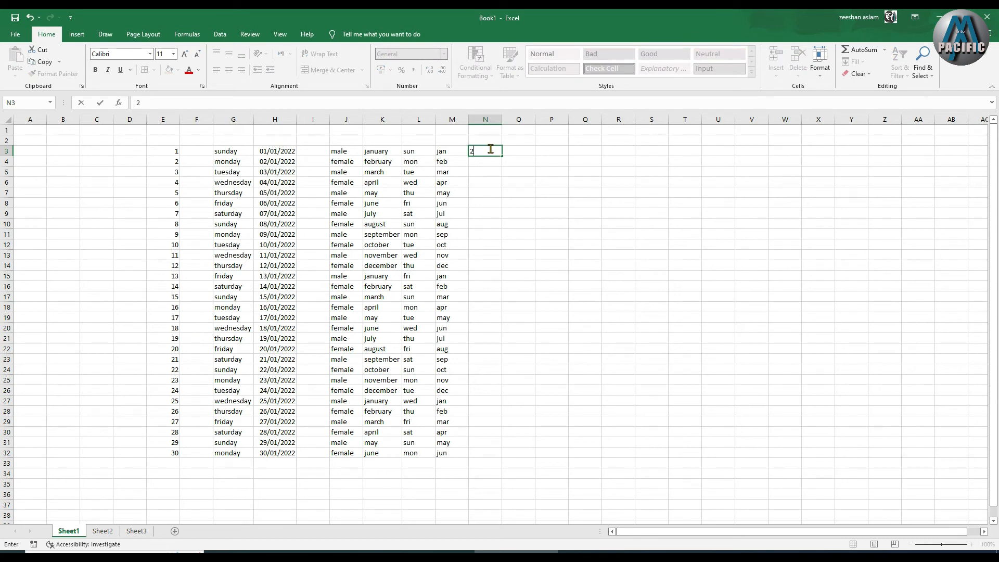
key("Tab")
left_click(493, 161)
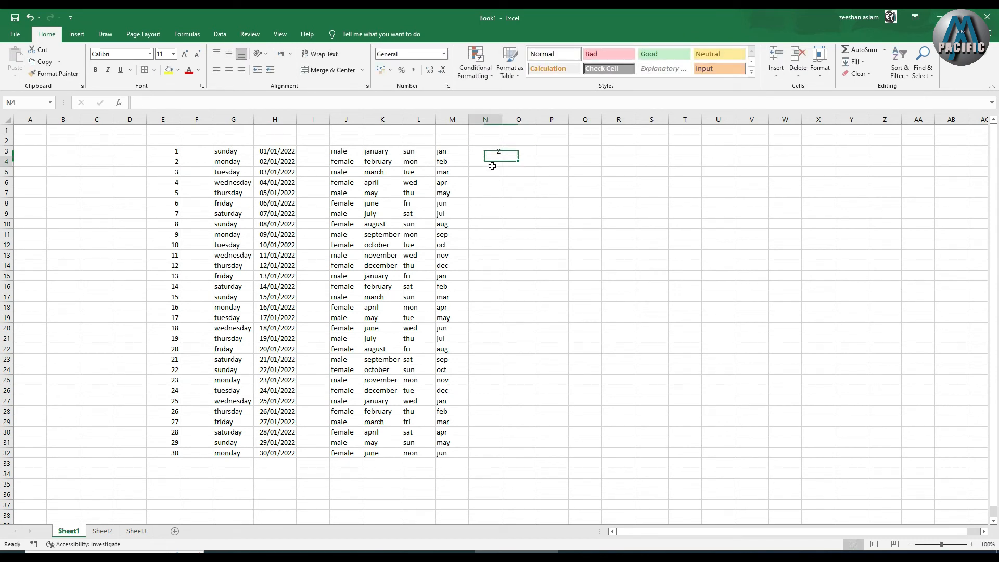
type("4")
left_click(512, 173)
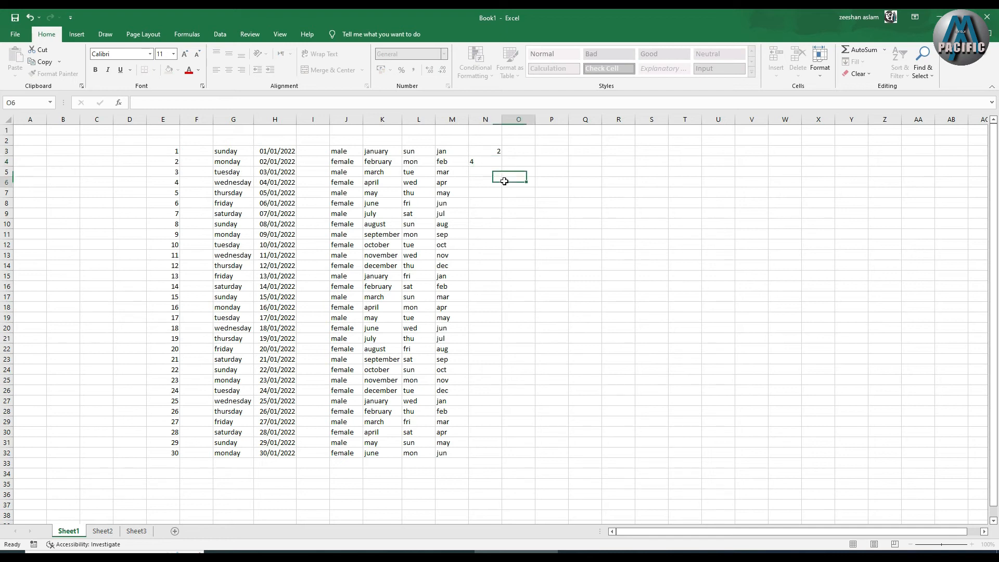
left_click_drag(495, 151, 503, 361)
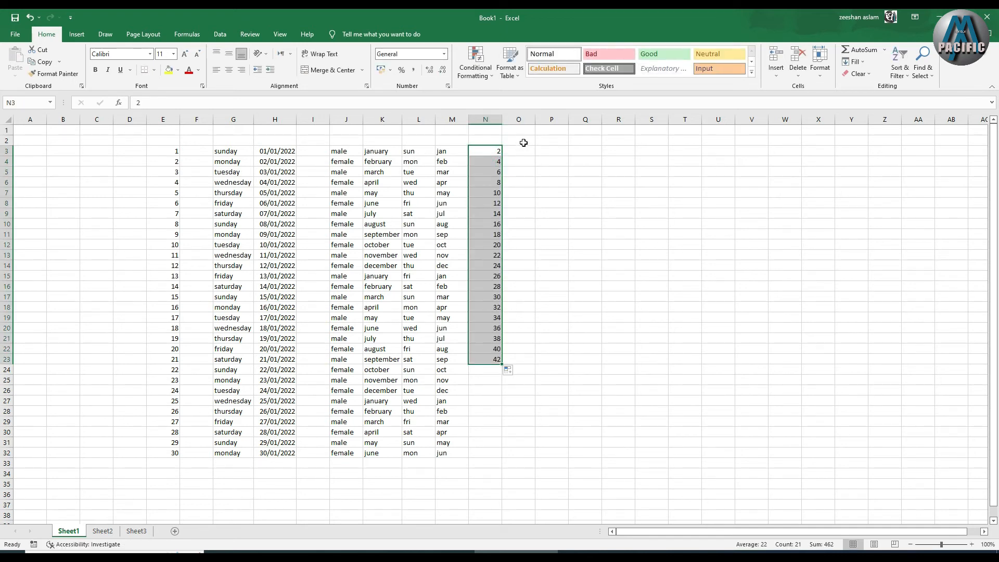
Step: Enter 3 in O3 and 6 in O4, and fill the multiples of three down to O23
left_click(518, 151)
type("3")
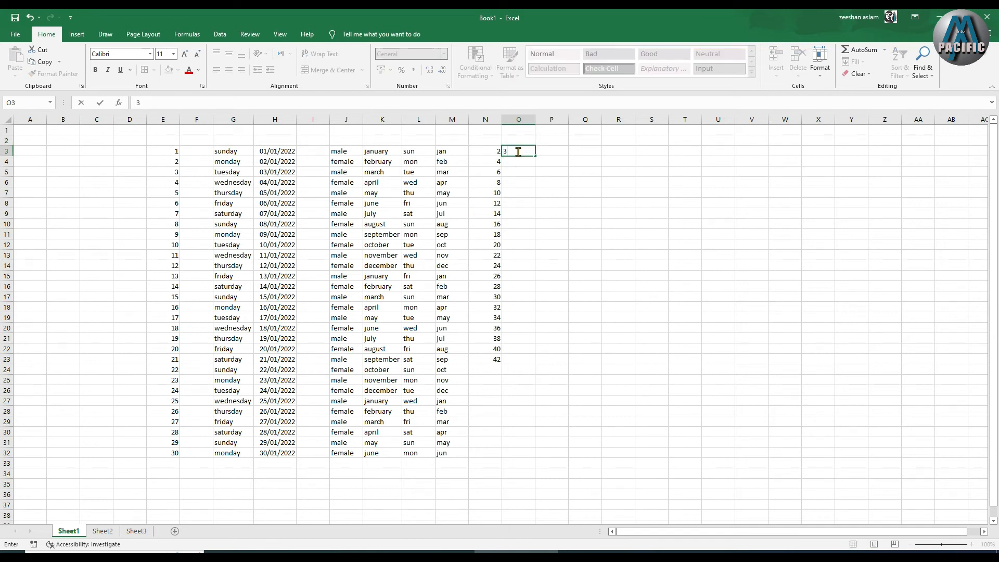
key("Return")
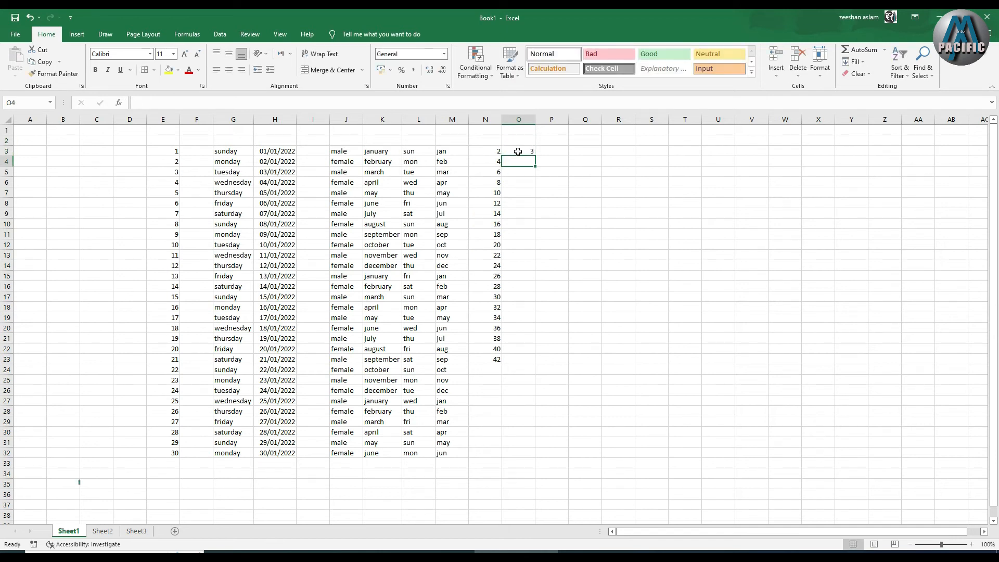
type("6")
left_click(580, 182)
left_click_drag(516, 153, 541, 364)
Step: Enter 5 in P3 and 10 in P4, and fill the multiples of five down to P23
left_click(555, 150)
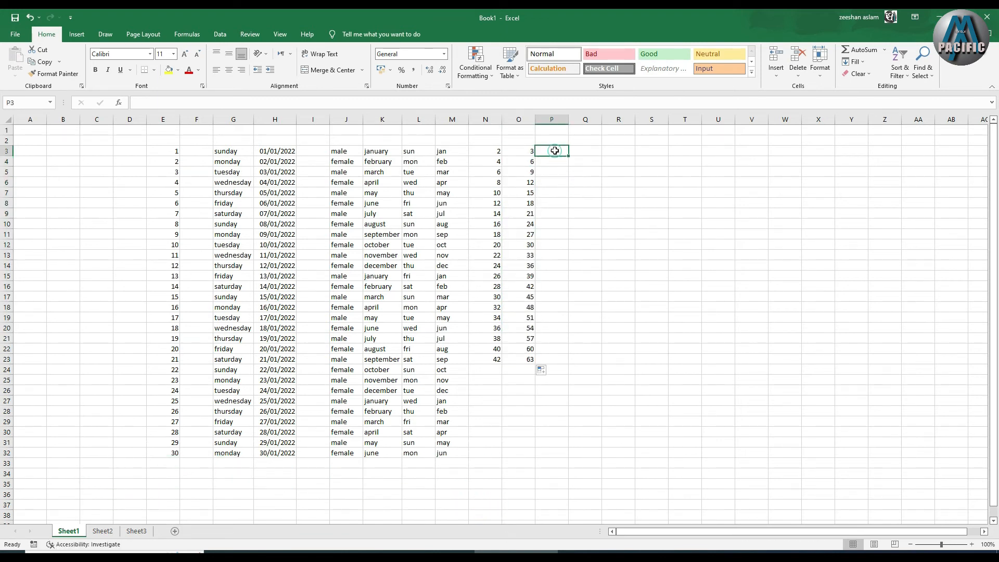
type("5")
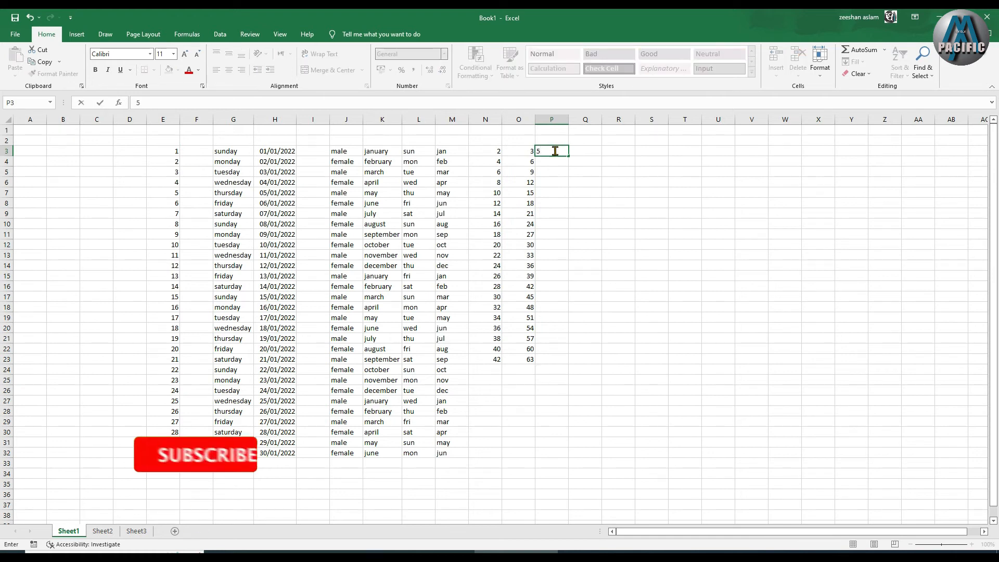
key("Return")
type("5")
key("BackSpace")
type("10")
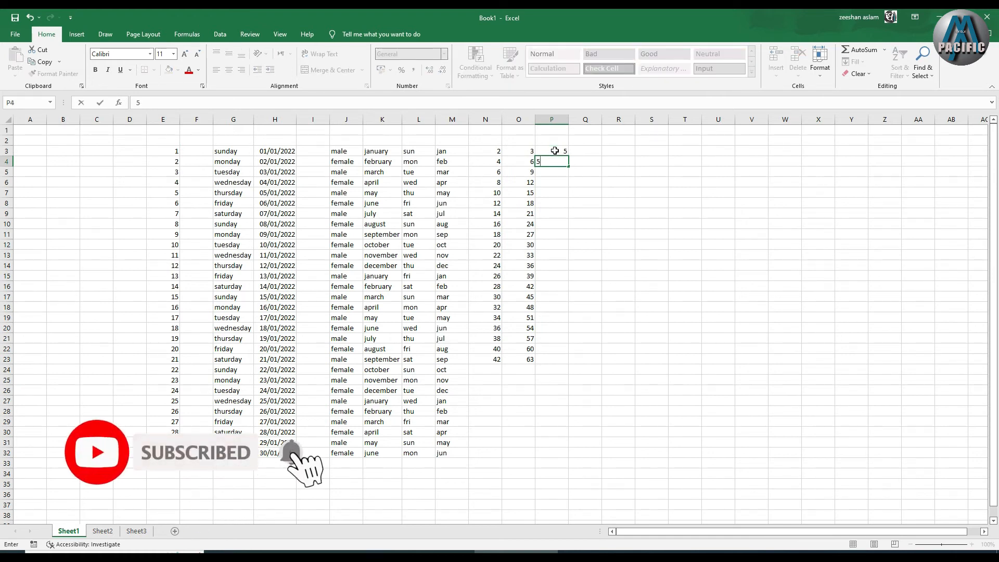
left_click(581, 170)
left_click_drag(554, 151, 559, 364)
left_click(615, 253)
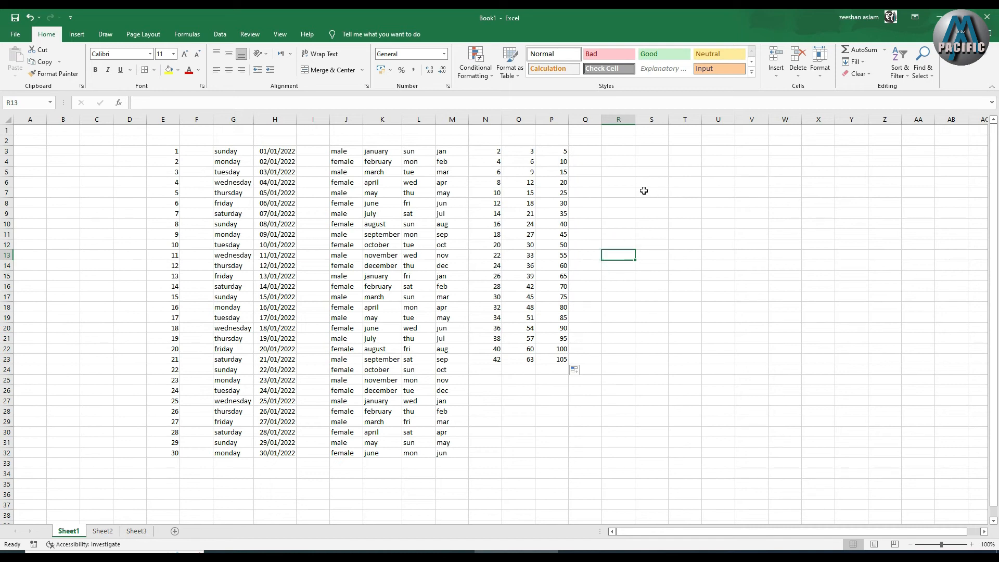
left_click_drag(598, 161, 608, 193)
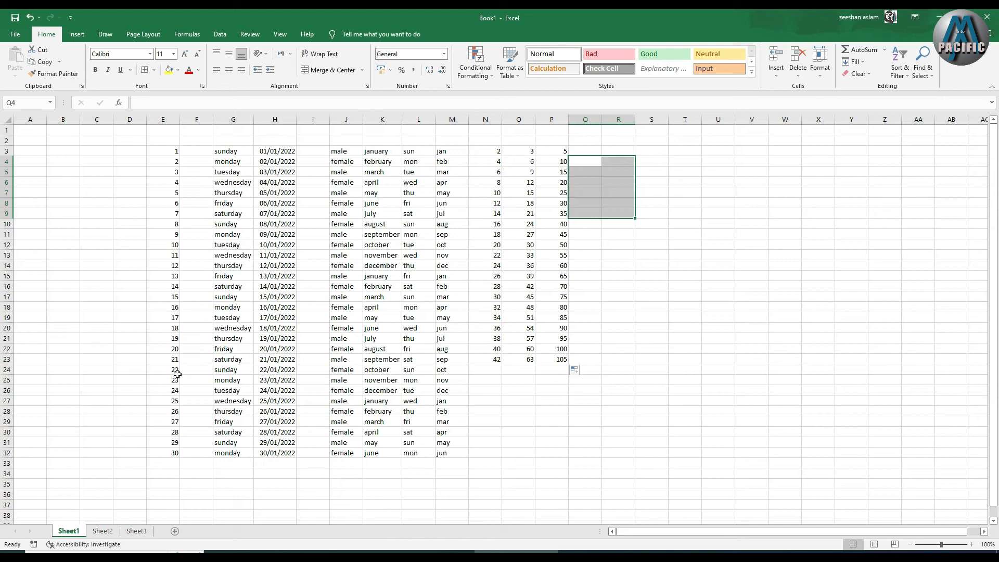
left_click_drag(110, 138, 596, 468)
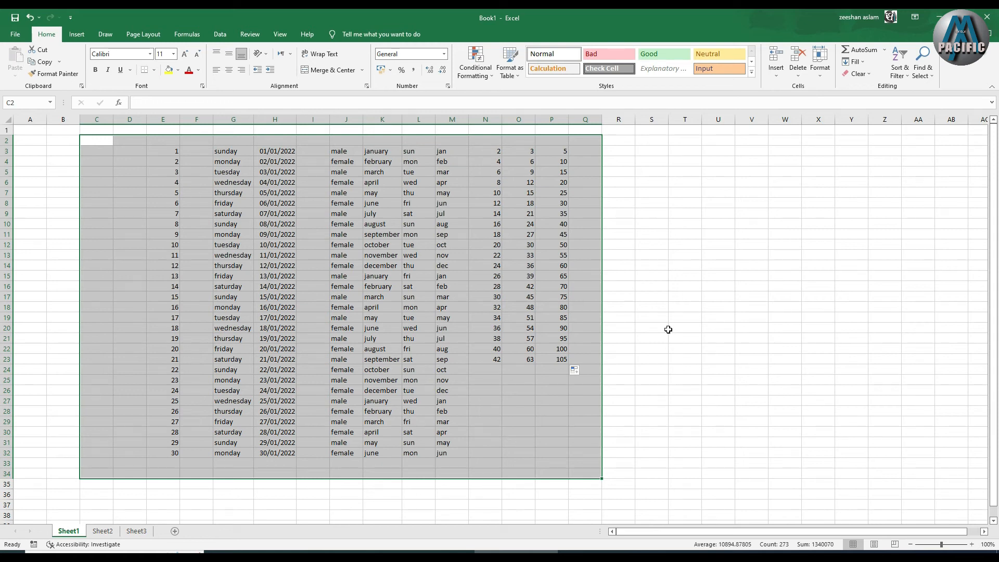
left_click(639, 288)
left_click(578, 223)
left_click(557, 225)
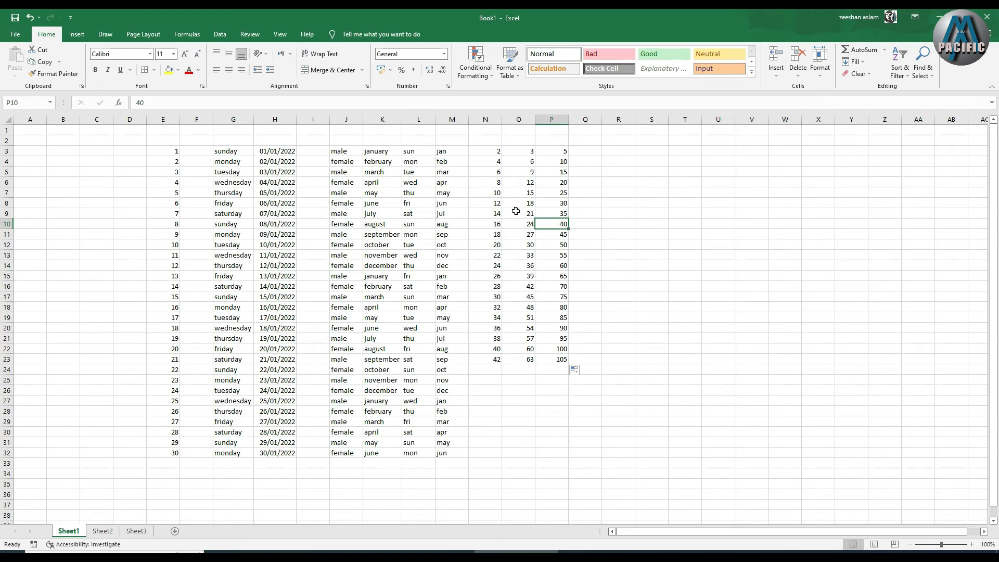
left_click_drag(489, 151, 563, 364)
left_click_drag(175, 156, 585, 463)
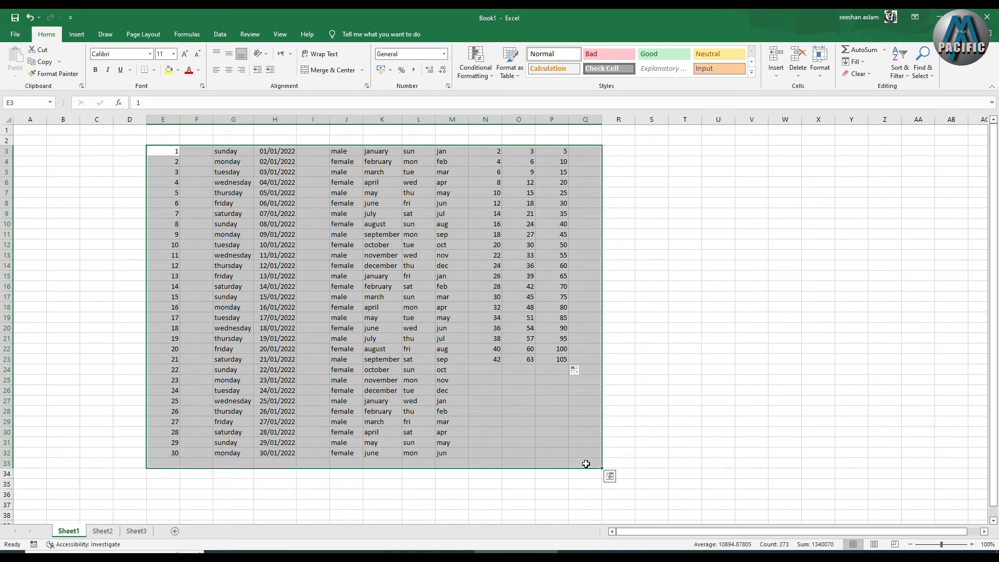
left_click(618, 348)
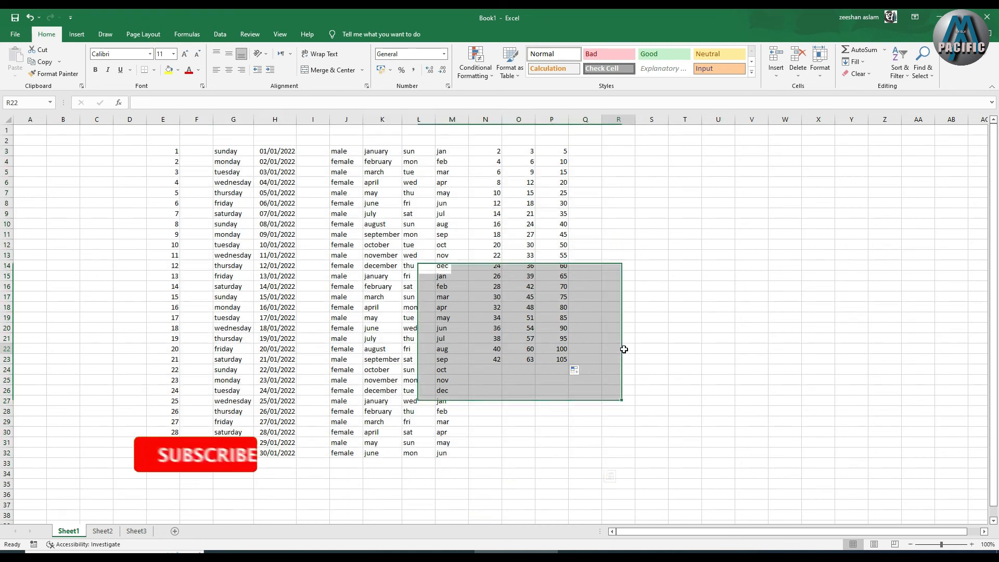